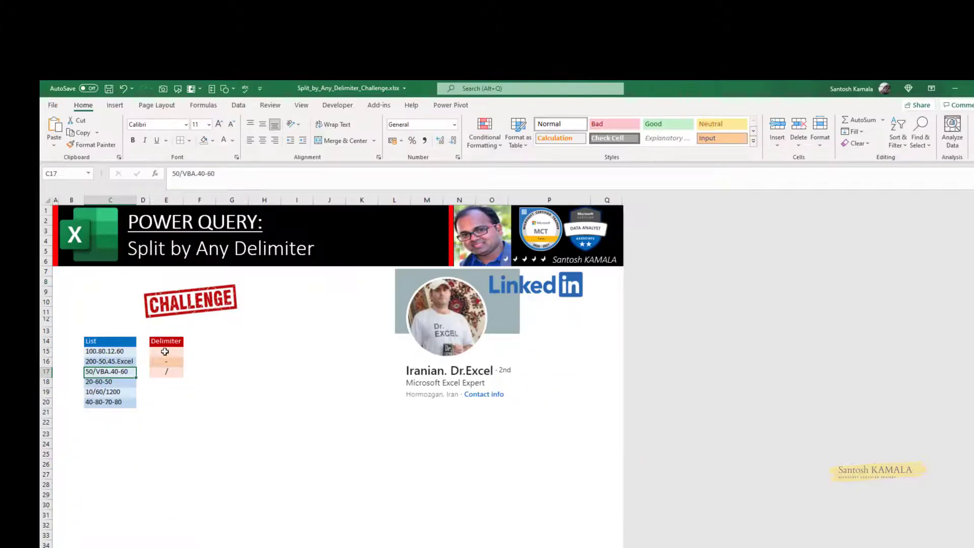
- Look over the challenge's delimiter list, then move to the MANUAL SOLUTION sheet
{"action": "left_click", "coordinate": [165, 351]}
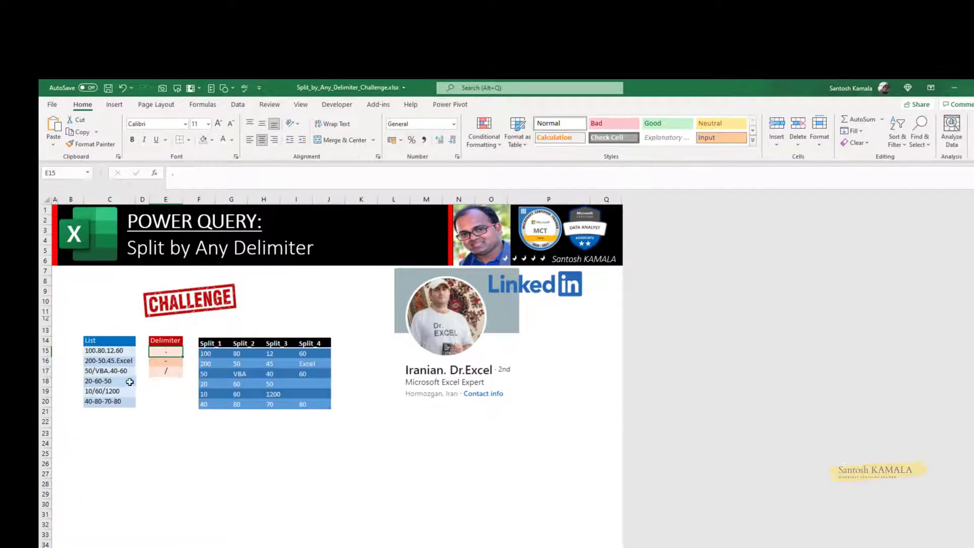
{"action": "left_click", "coordinate": [153, 381]}
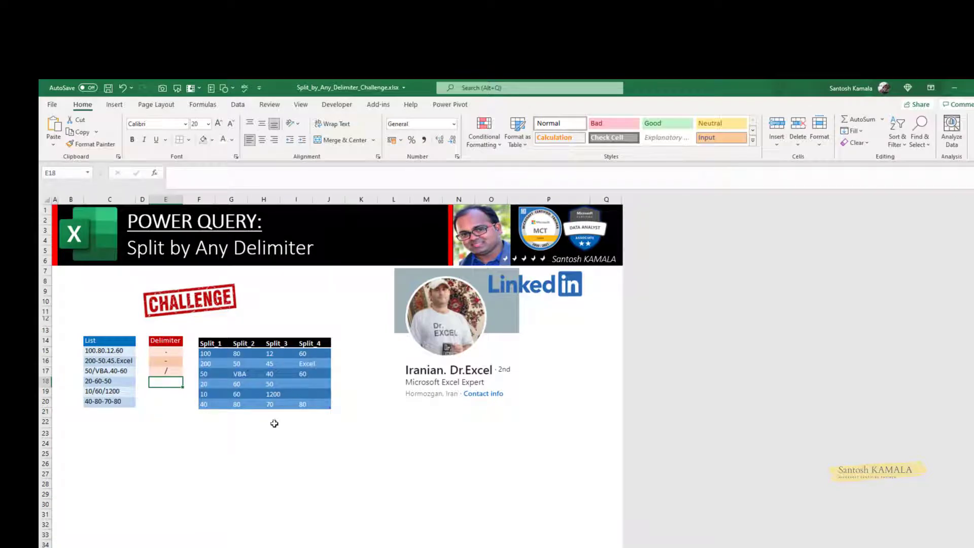
{"action": "left_click", "coordinate": [385, 412]}
{"action": "key", "text": "ctrl+Page_Down"}
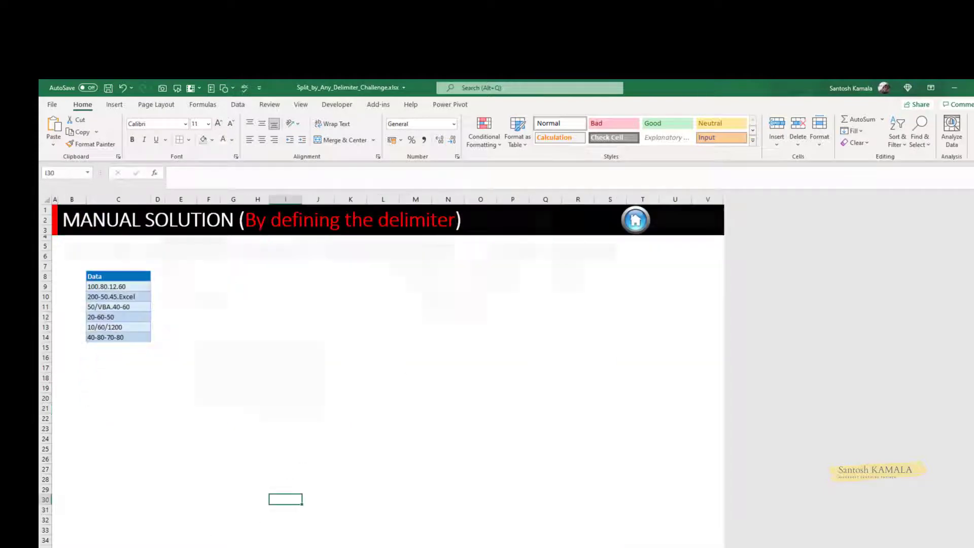
- Select the Data table and turn off its Filter Button
{"action": "left_click_drag", "start_coordinate": [108, 286], "coordinate": [117, 333]}
{"action": "left_click", "coordinate": [124, 297]}
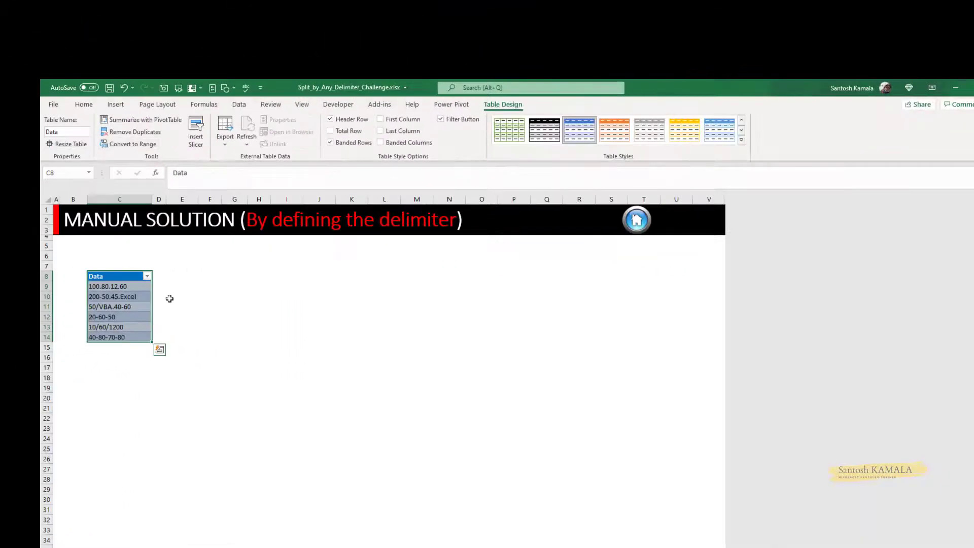
{"action": "left_click", "coordinate": [134, 298]}
{"action": "left_click", "coordinate": [440, 119]}
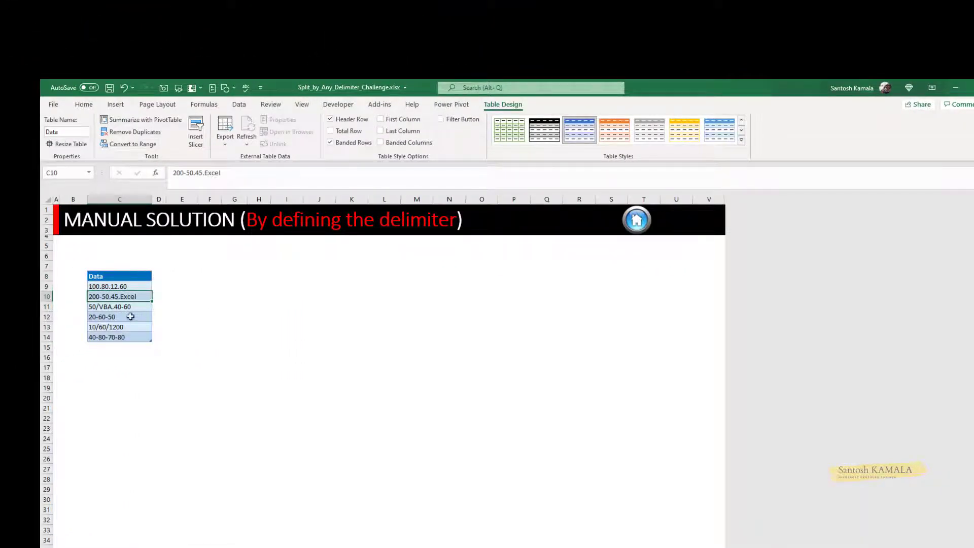
- Load the Data table into Power Query as Manual_Split and delete the Changed Type step
{"action": "left_click", "coordinate": [239, 104]}
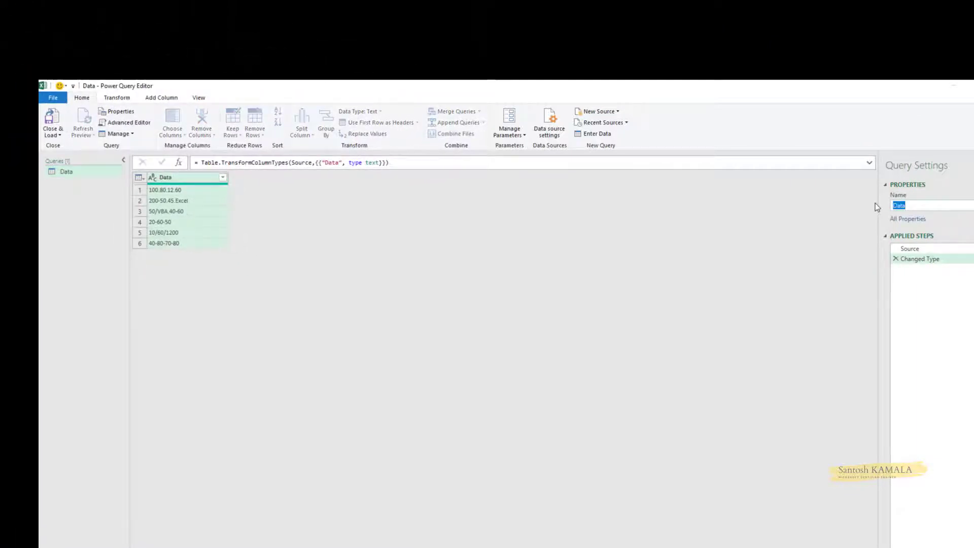
{"action": "type", "text": "Manual"}
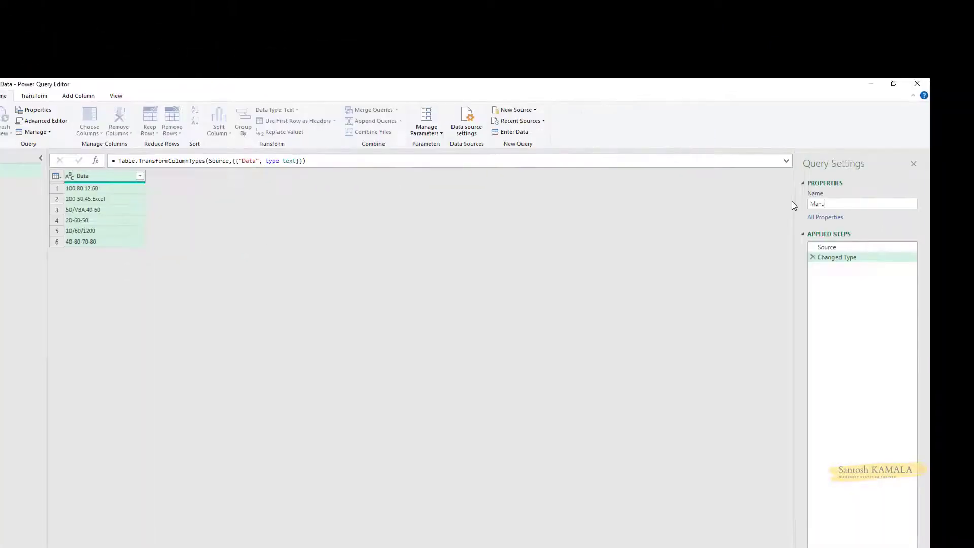
{"action": "type", "text": "_Split"}
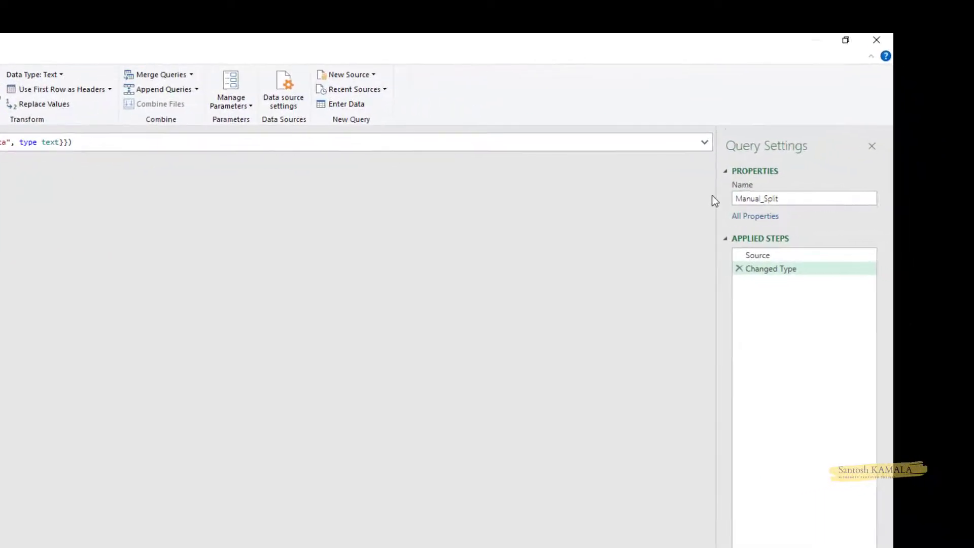
{"action": "left_click", "coordinate": [707, 274]}
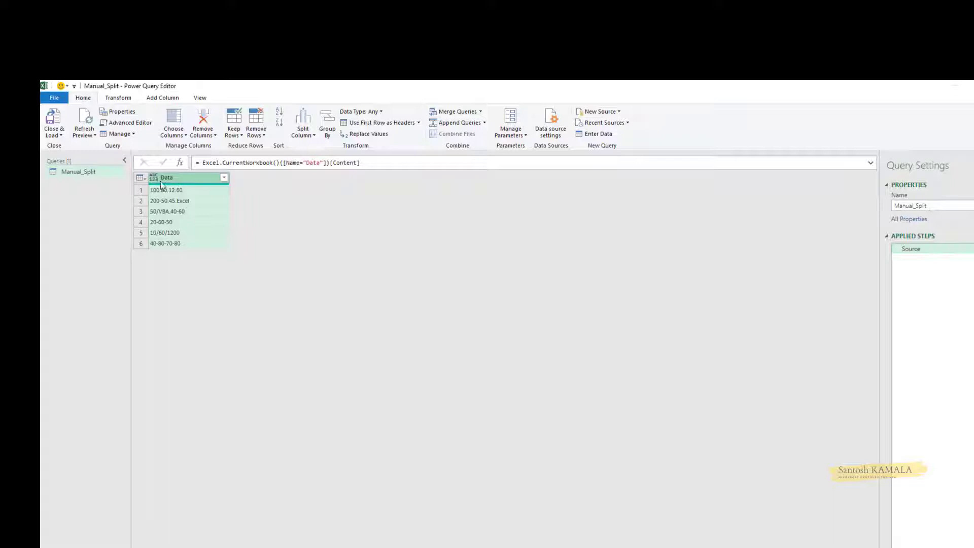
- Split the Data column by the custom delimiter '.'
{"action": "left_click", "coordinate": [315, 135]}
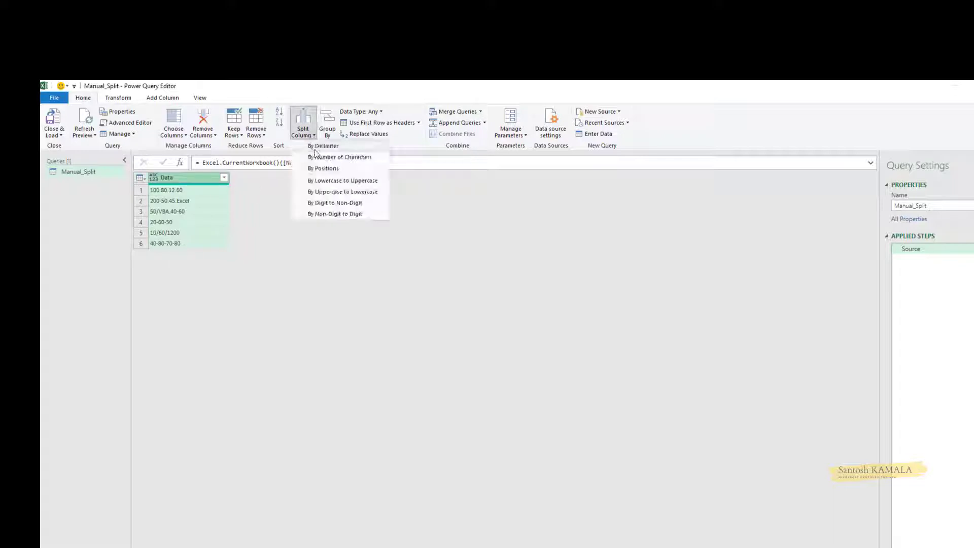
{"action": "left_click", "coordinate": [323, 146]}
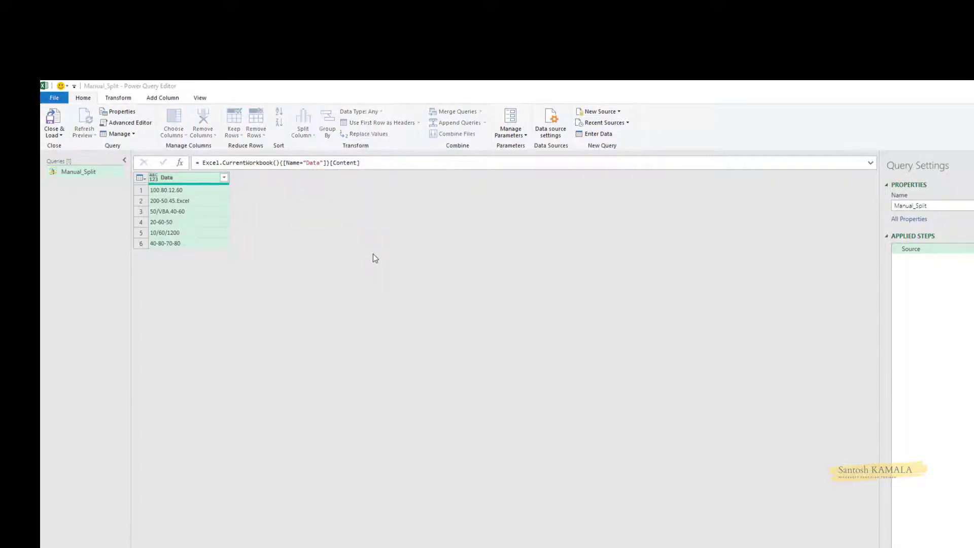
{"action": "left_click", "coordinate": [382, 302]}
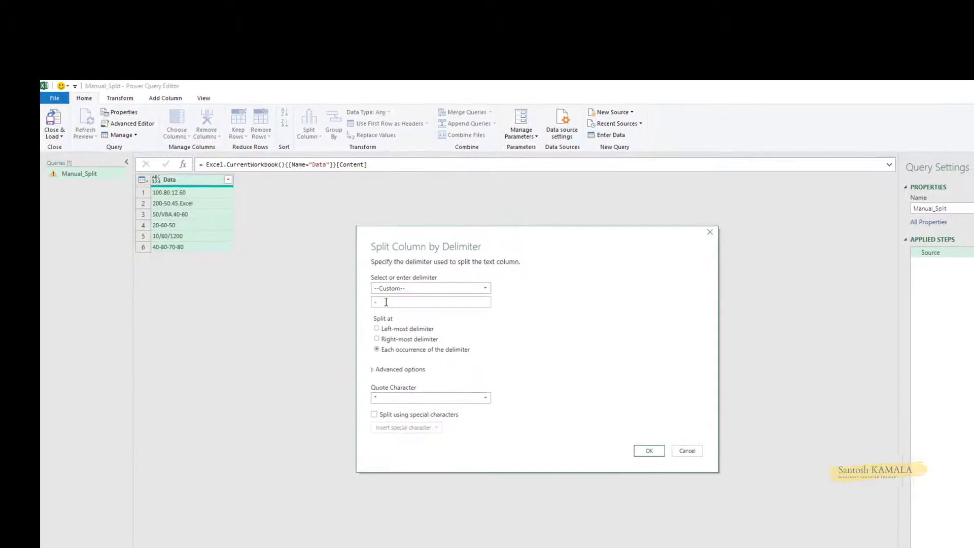
{"action": "key", "text": "BackSpace"}
{"action": "type", "text": "."}
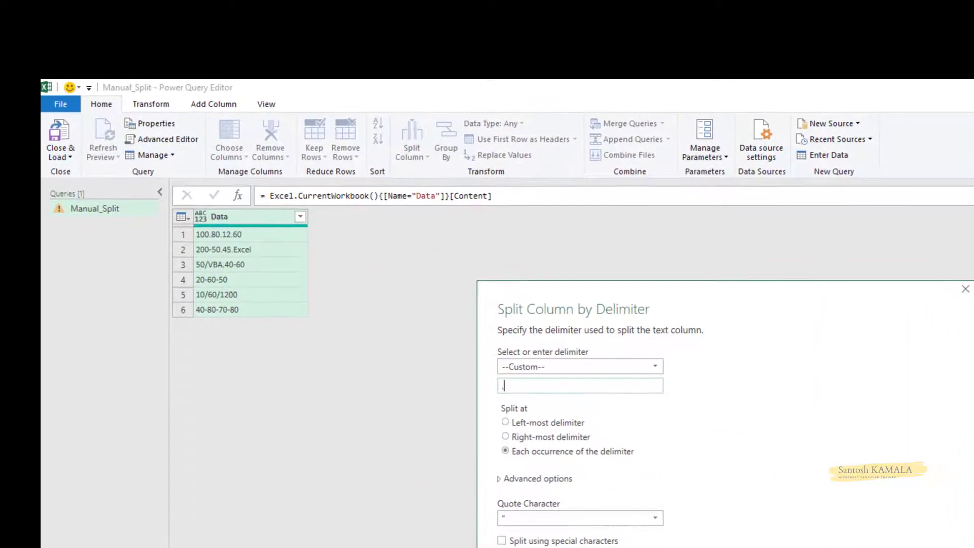
{"action": "key", "text": "Return"}
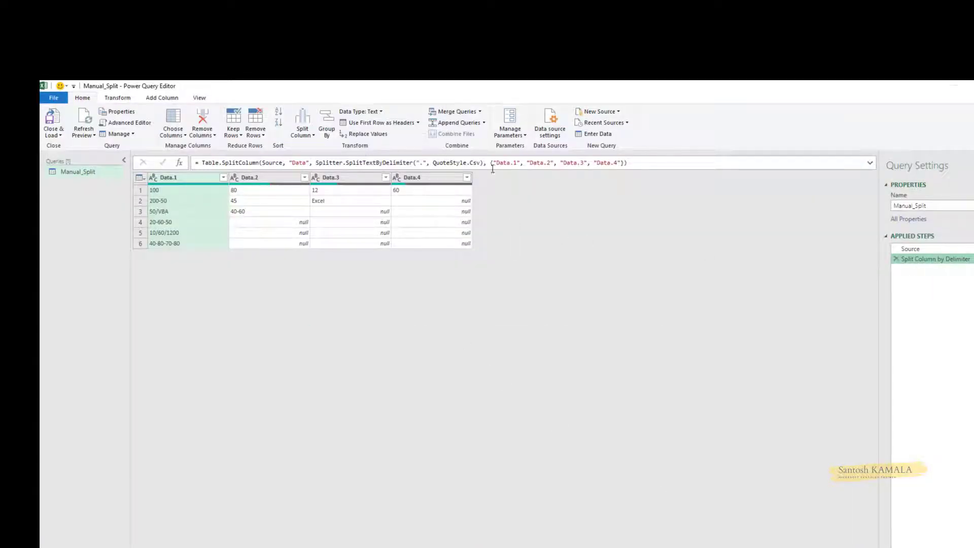
- Edit the split formula to Splitter.SplitTextByAnyDelimiter({".","-","/"})
{"action": "left_click", "coordinate": [419, 163]}
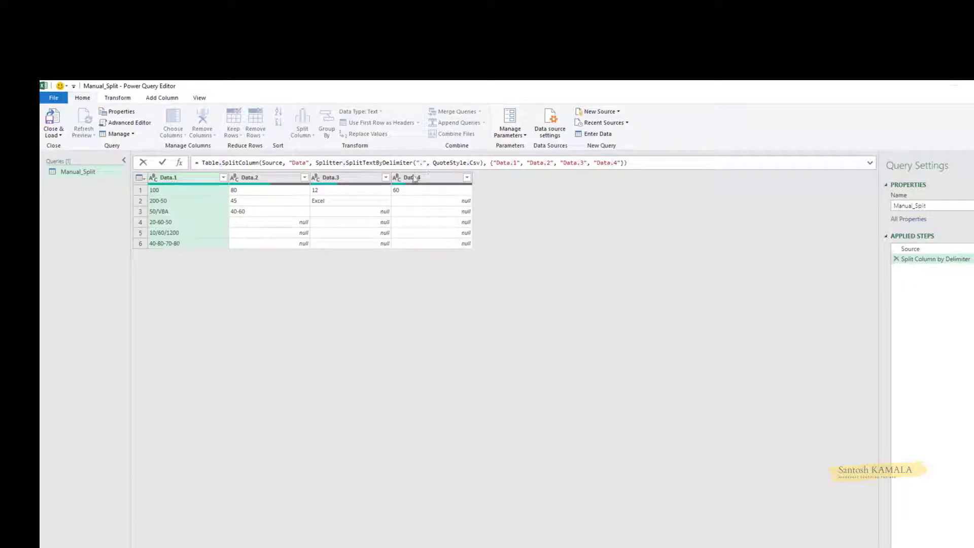
{"action": "key", "text": "Return"}
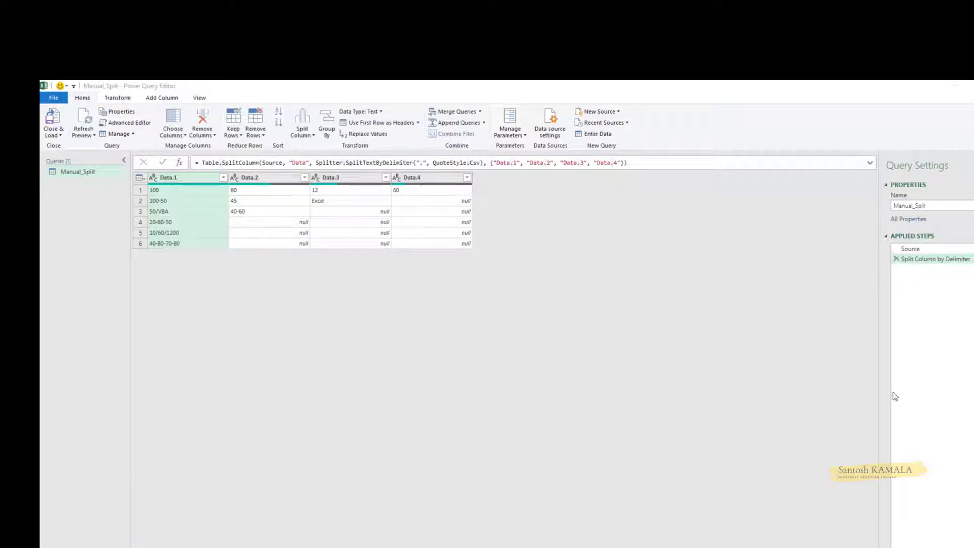
{"action": "double_click", "coordinate": [425, 162]}
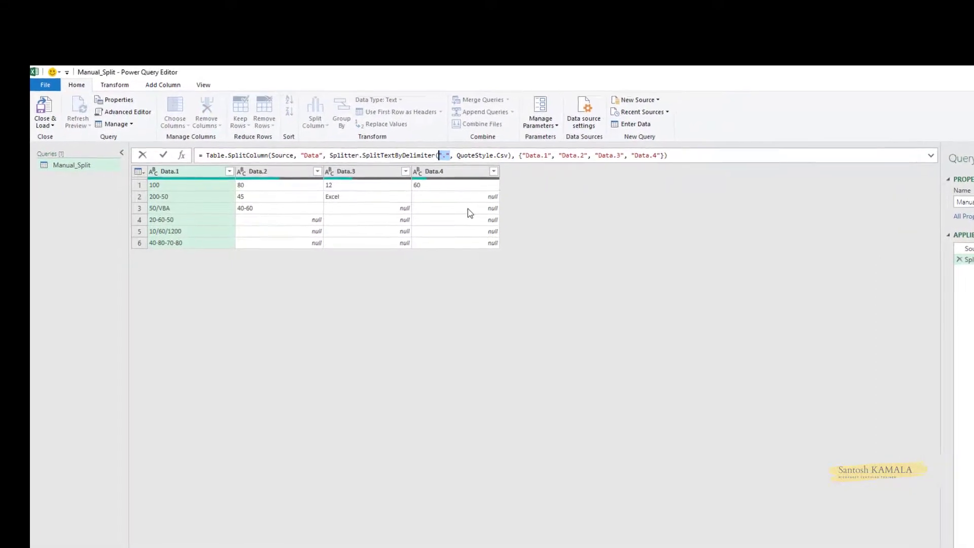
{"action": "type", "text": "{\".\",\"-\",\"/\"}"}
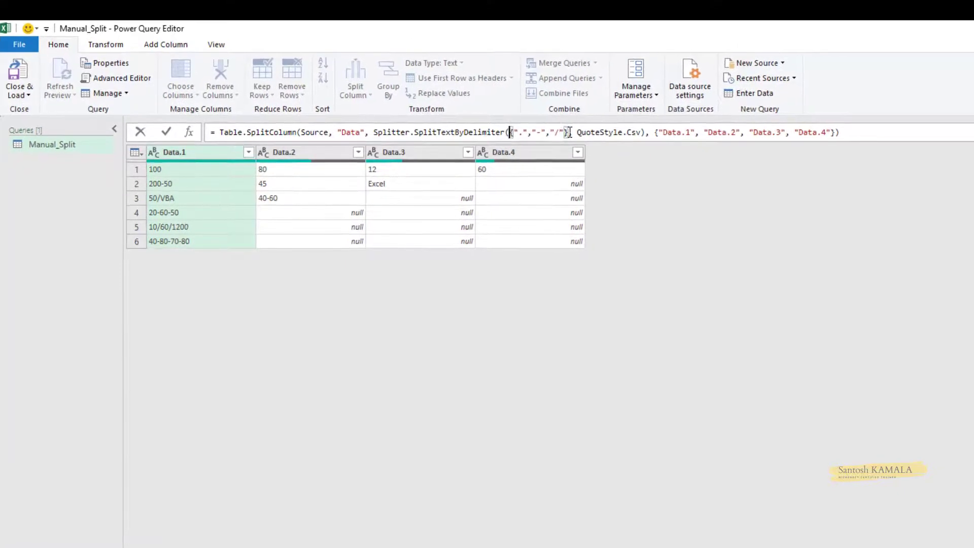
{"action": "mouse_move", "coordinate": [466, 132]}
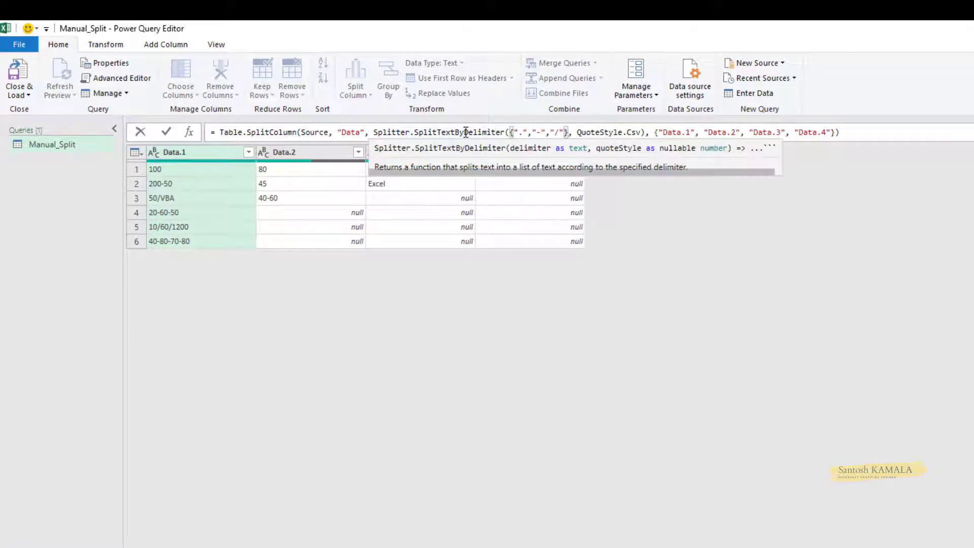
{"action": "key", "text": "Return"}
{"action": "type", "text": "Any"}
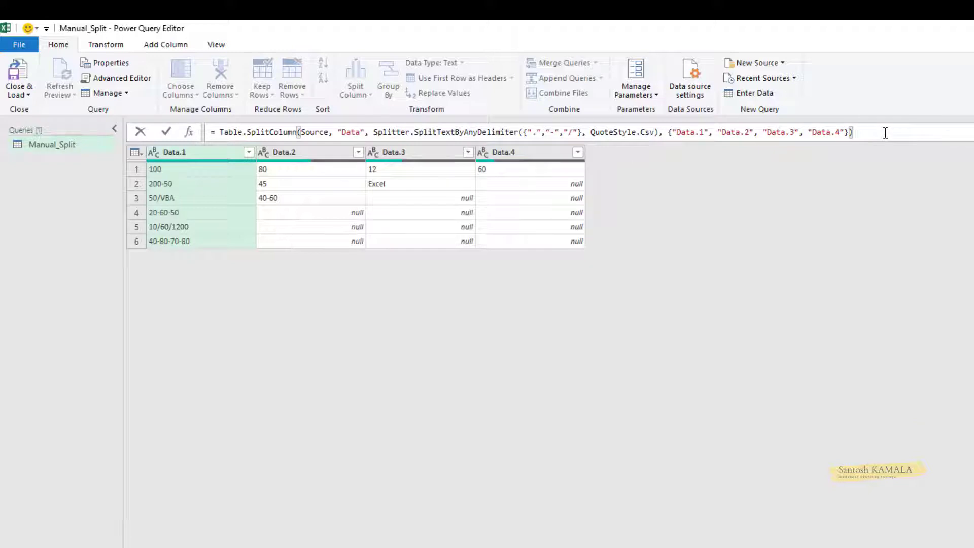
{"action": "key", "text": "Return"}
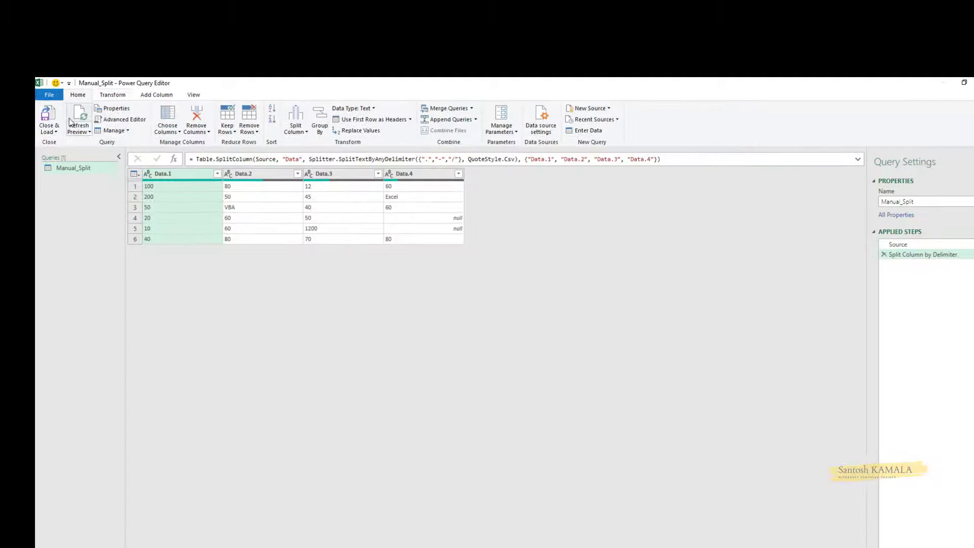
- Load Manual_Split as a table on the existing sheet beside the Data table
{"action": "left_click", "coordinate": [26, 95]}
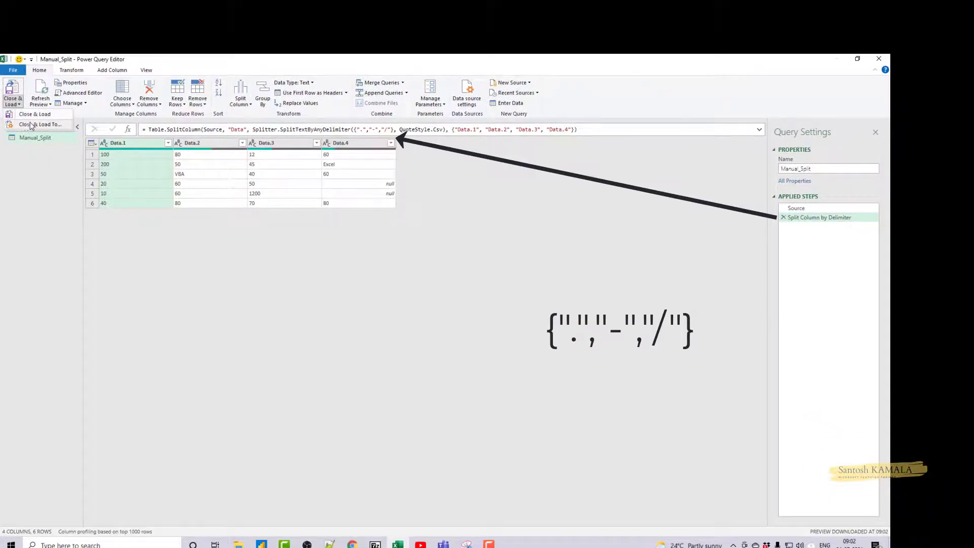
{"action": "left_click", "coordinate": [32, 126]}
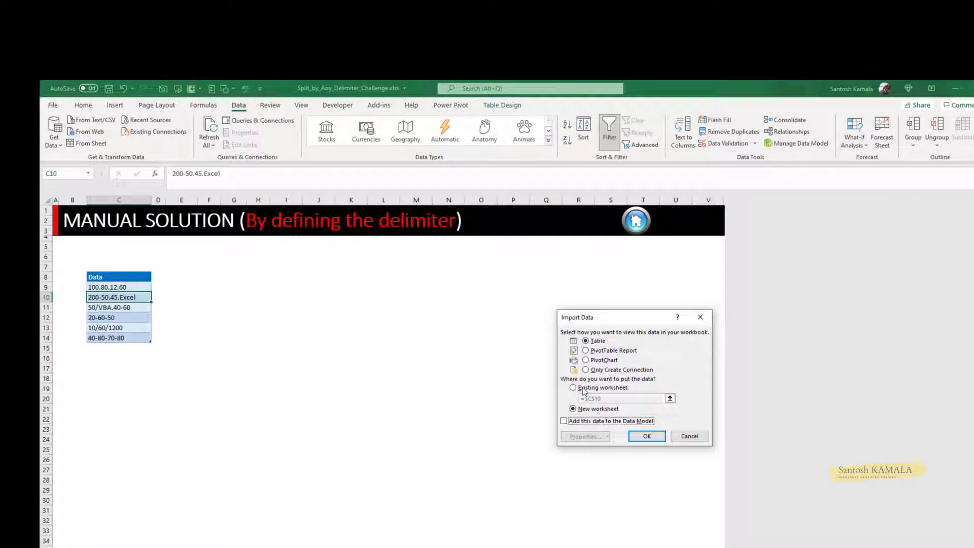
{"action": "left_click", "coordinate": [583, 390]}
{"action": "left_click", "coordinate": [218, 281]}
{"action": "left_click", "coordinate": [647, 436]}
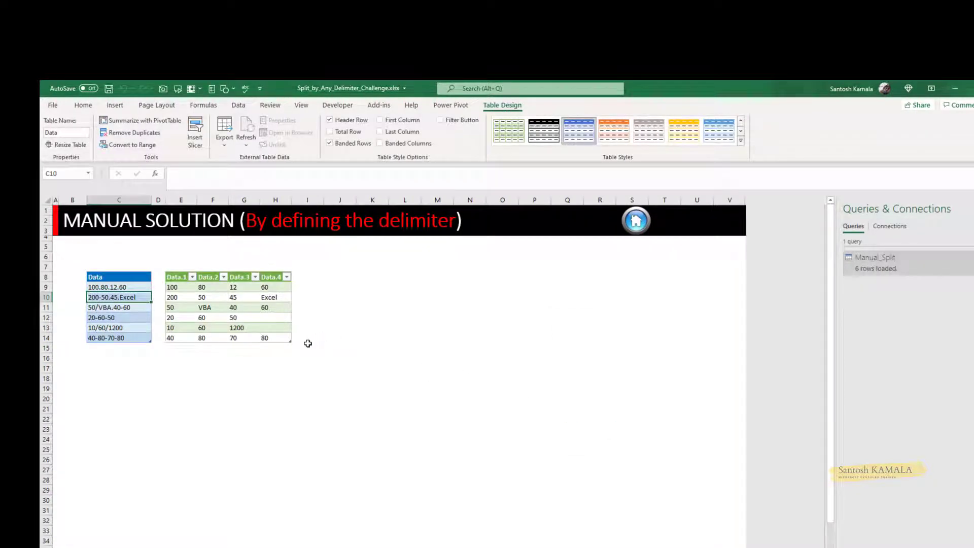
- Reopen Manual_Split to review its delimiter list formula, then return to the sheet unchanged
{"action": "right_click", "coordinate": [895, 267]}
{"action": "left_click", "coordinate": [918, 297]}
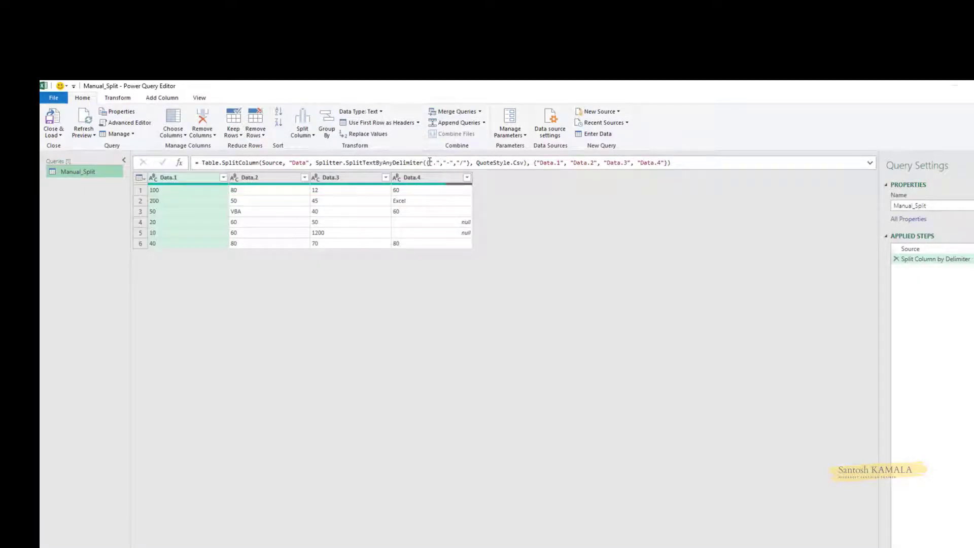
{"action": "left_click_drag", "start_coordinate": [426, 163], "coordinate": [466, 163]}
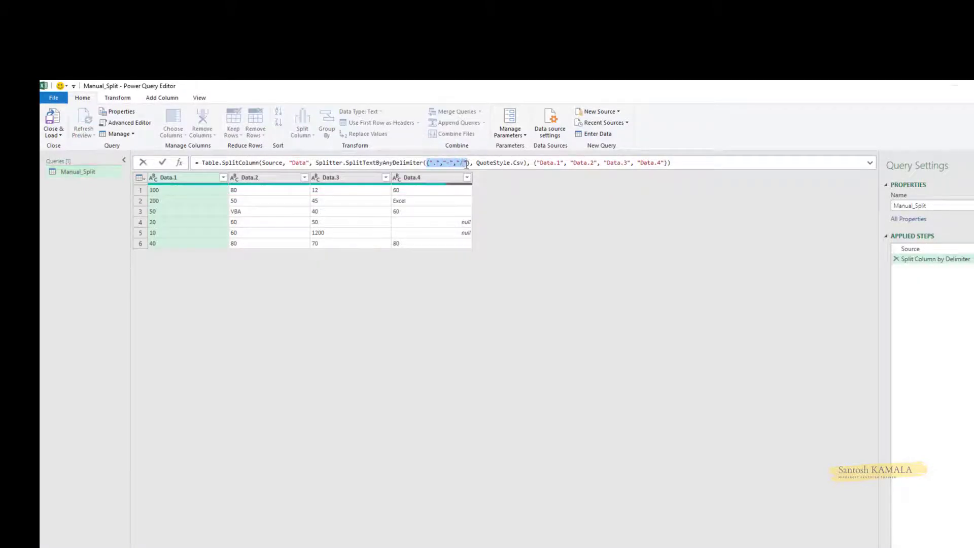
{"action": "left_click", "coordinate": [687, 166]}
{"action": "key", "text": "Return"}
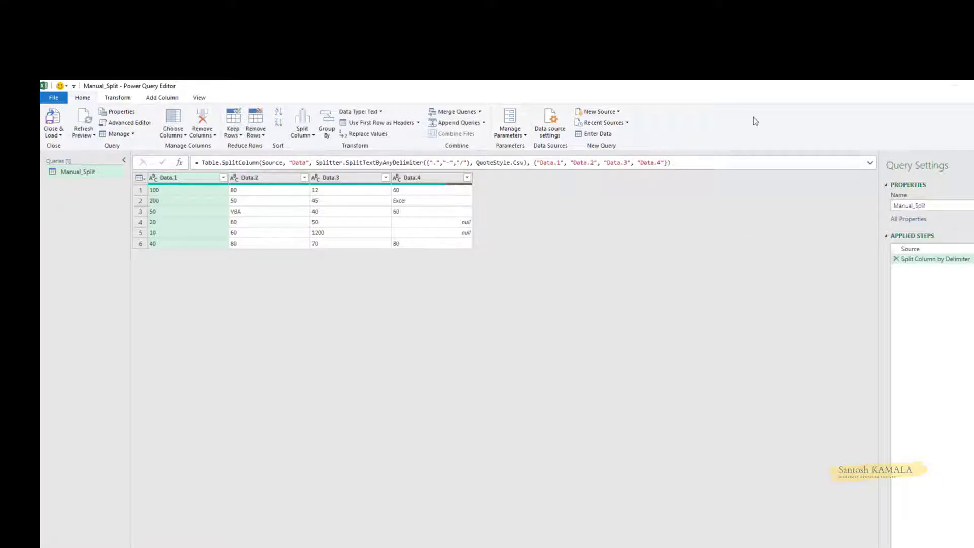
{"action": "left_click", "coordinate": [52, 121]}
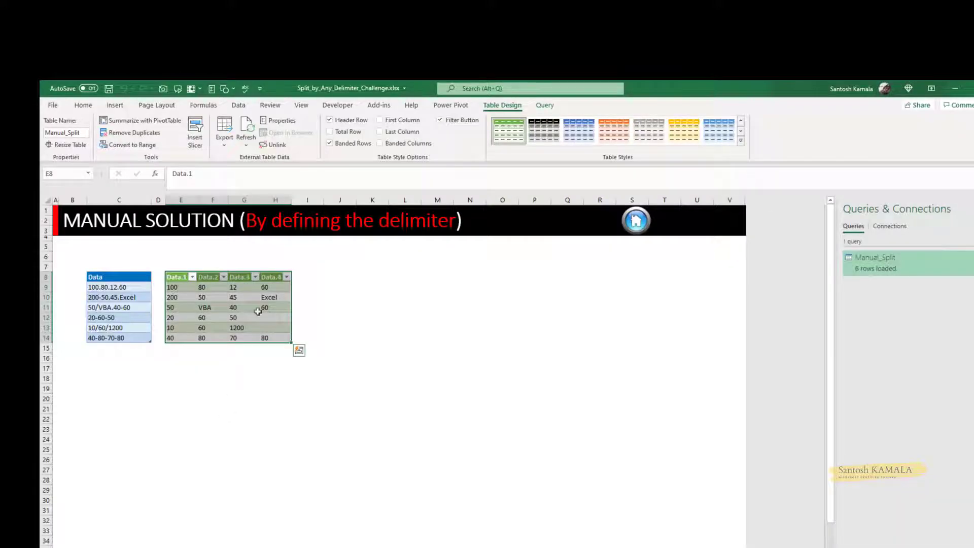
- Inspect the mixed-delimiter Data entries, then go to the DYNAMIC SOLUTION sheet's Delimiter table
{"action": "left_click", "coordinate": [252, 309]}
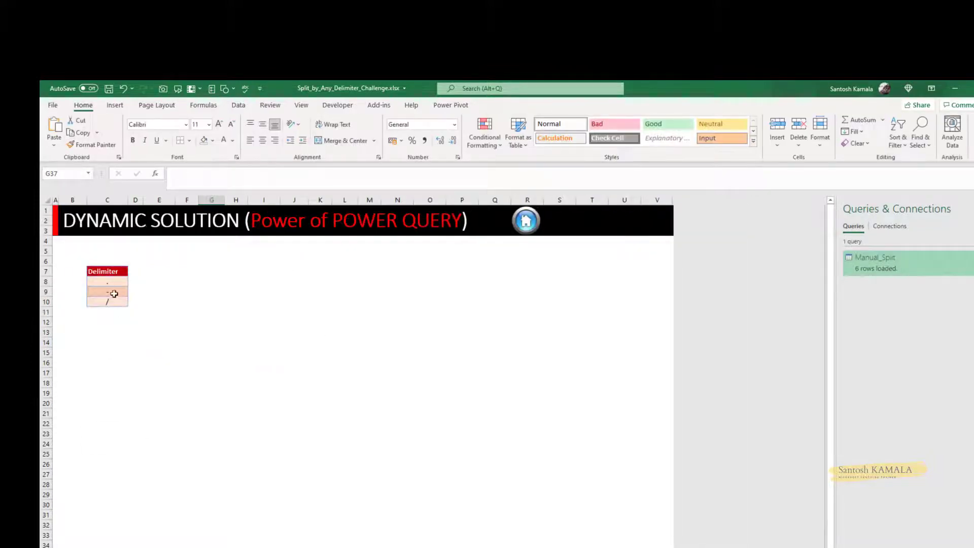
{"action": "left_click", "coordinate": [114, 293]}
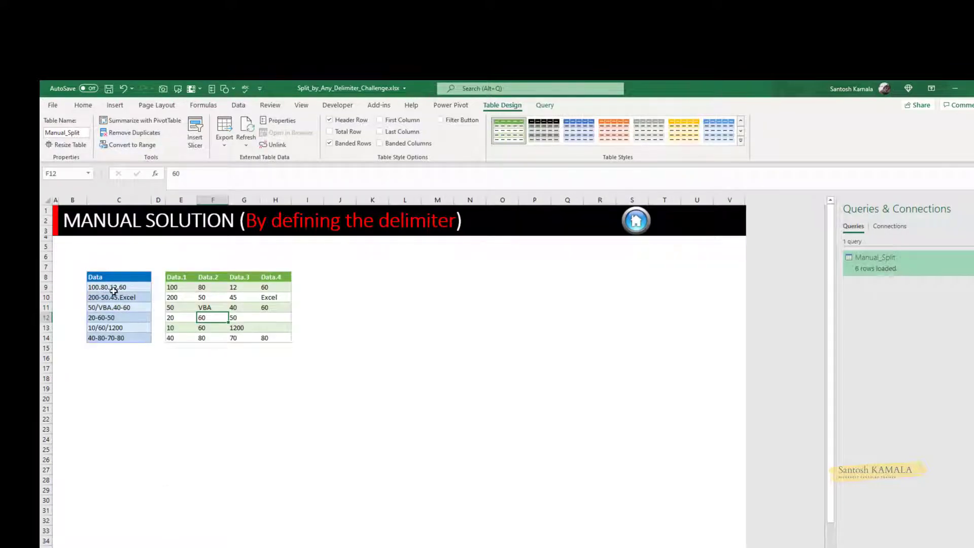
{"action": "left_click", "coordinate": [114, 291]}
{"action": "left_click", "coordinate": [100, 299]}
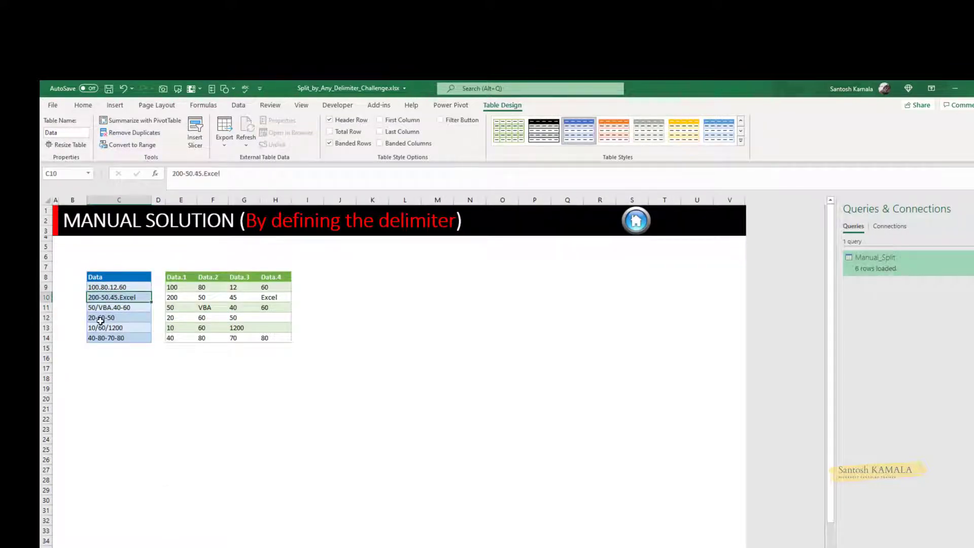
{"action": "left_click", "coordinate": [99, 308]}
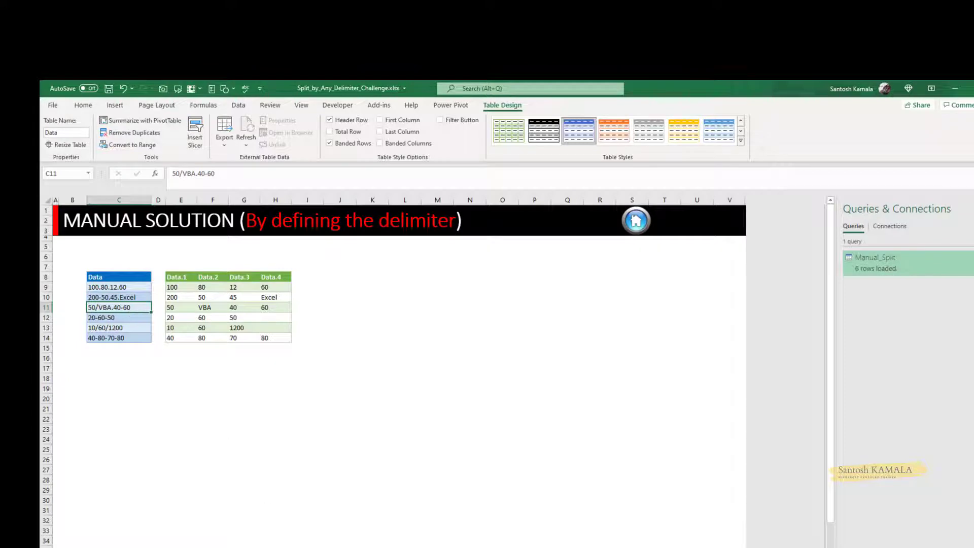
{"action": "key", "text": "ctrl+Page_Down"}
{"action": "left_click", "coordinate": [109, 281]}
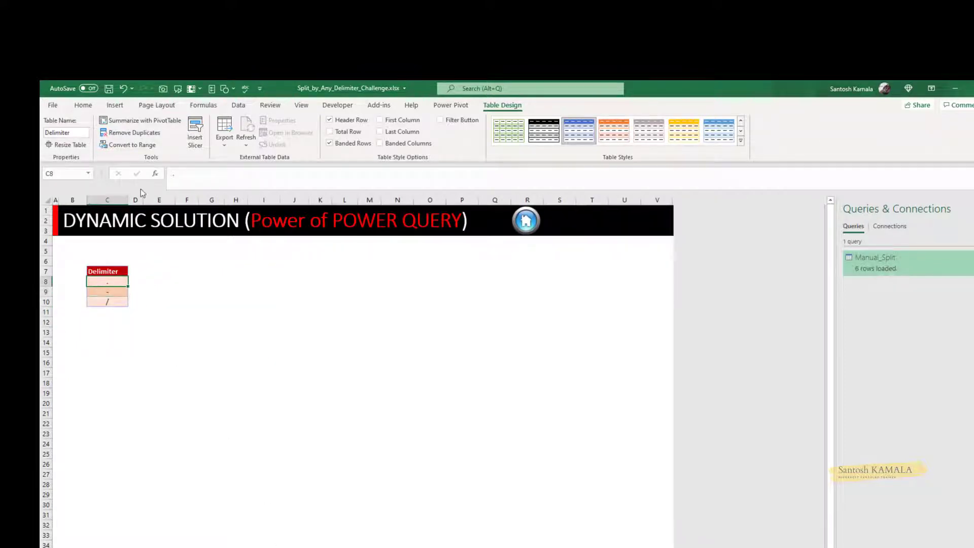
- Load the Delimiter table into Power Query, drop Changed Type, and convert it to a list
{"action": "left_click", "coordinate": [238, 105]}
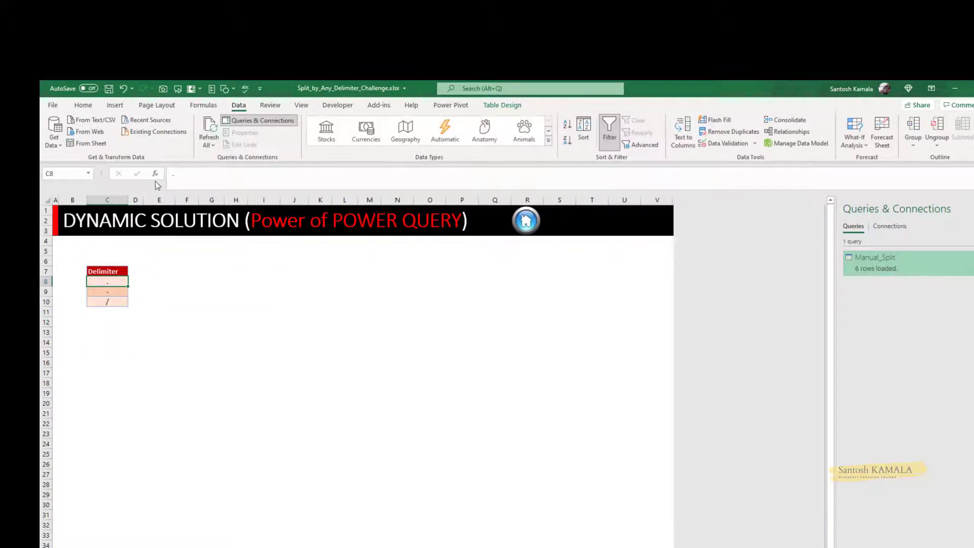
{"action": "left_click", "coordinate": [97, 144]}
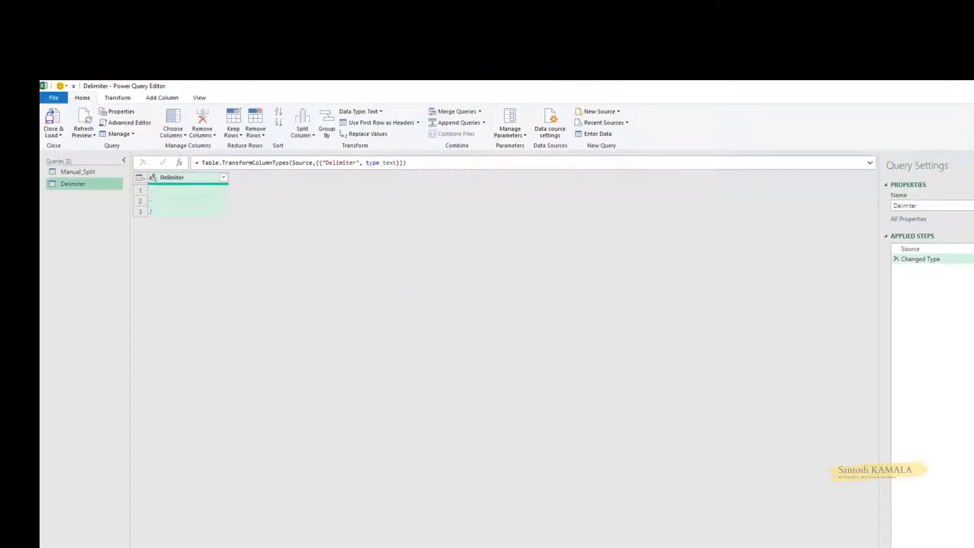
{"action": "left_click", "coordinate": [896, 259]}
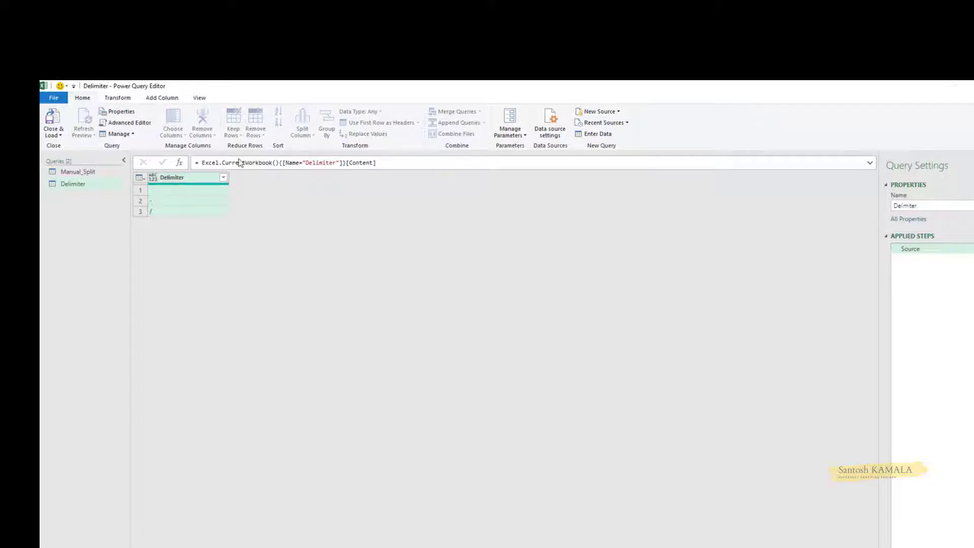
{"action": "left_click", "coordinate": [117, 98]}
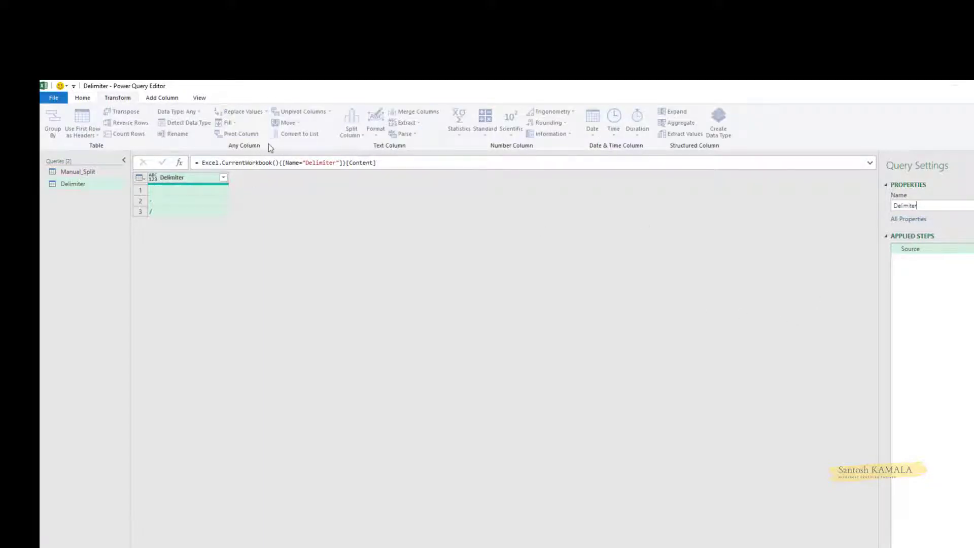
{"action": "left_click", "coordinate": [299, 133]}
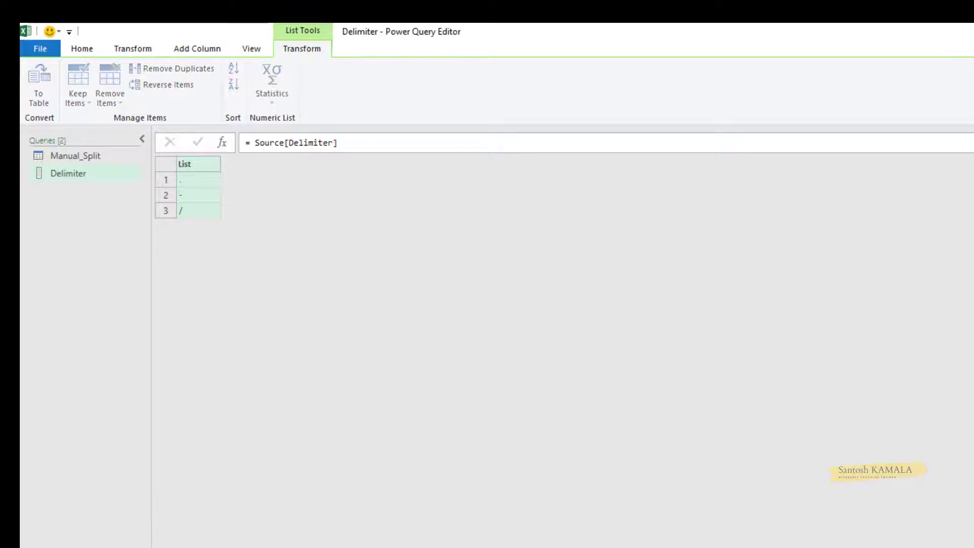
- Close & Load the Delimiter query as Only Create Connection
{"action": "left_click", "coordinate": [99, 48]}
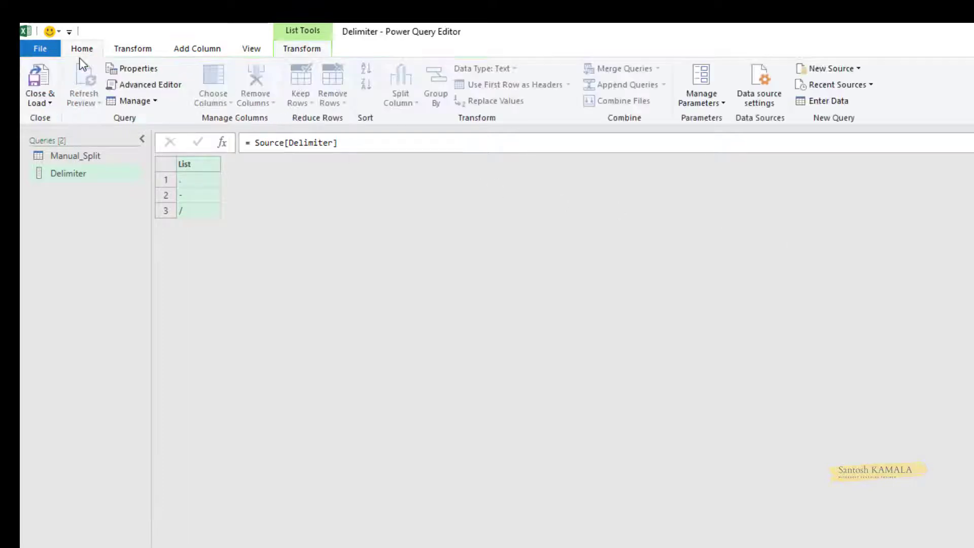
{"action": "left_click", "coordinate": [39, 98]}
{"action": "left_click", "coordinate": [72, 133]}
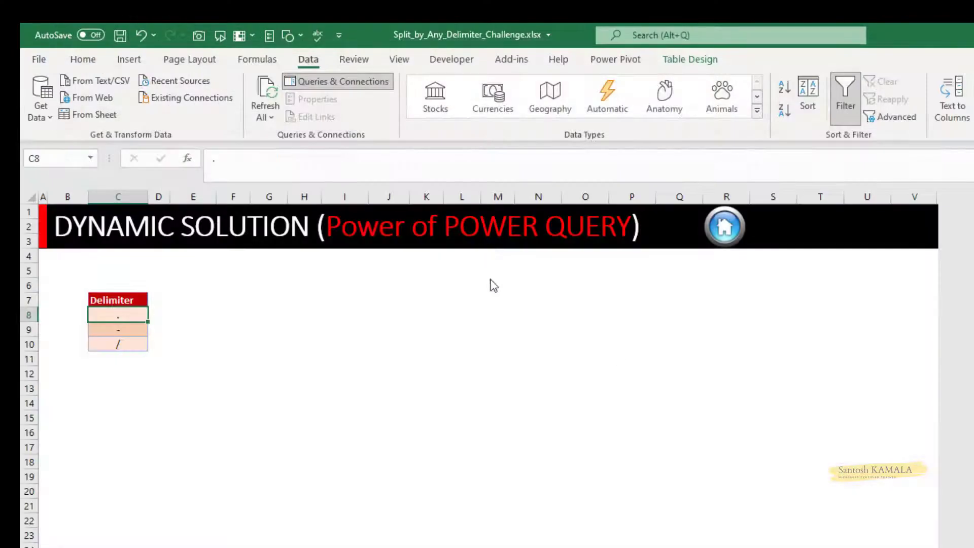
{"action": "left_click", "coordinate": [547, 344]}
- Confirm the connection-only load and return to the MANUAL SOLUTION sheet
{"action": "left_click", "coordinate": [609, 410]}
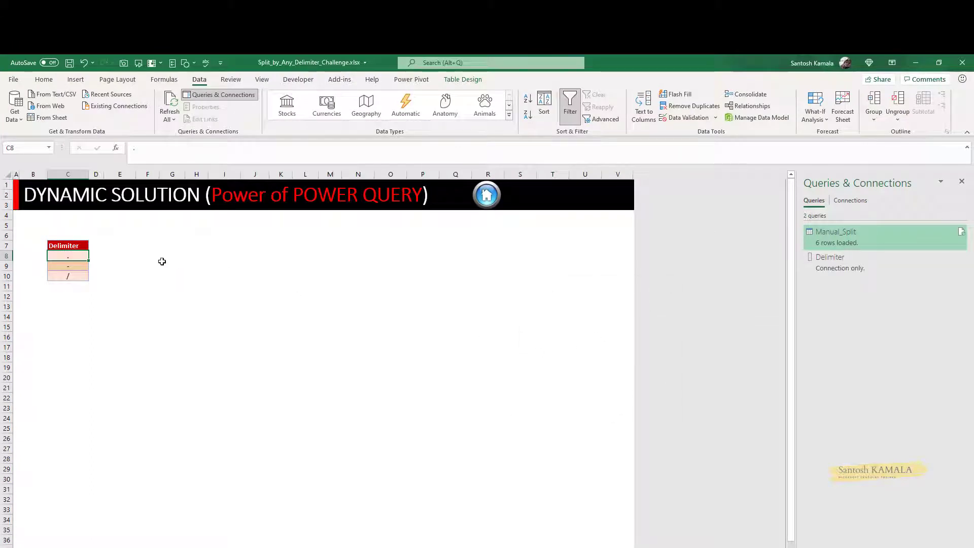
{"action": "key", "text": "ctrl+Page_Up"}
{"action": "key", "text": "Down"}
{"action": "key", "text": "Right"}
{"action": "key", "text": "Right"}
{"action": "key", "text": "Right"}
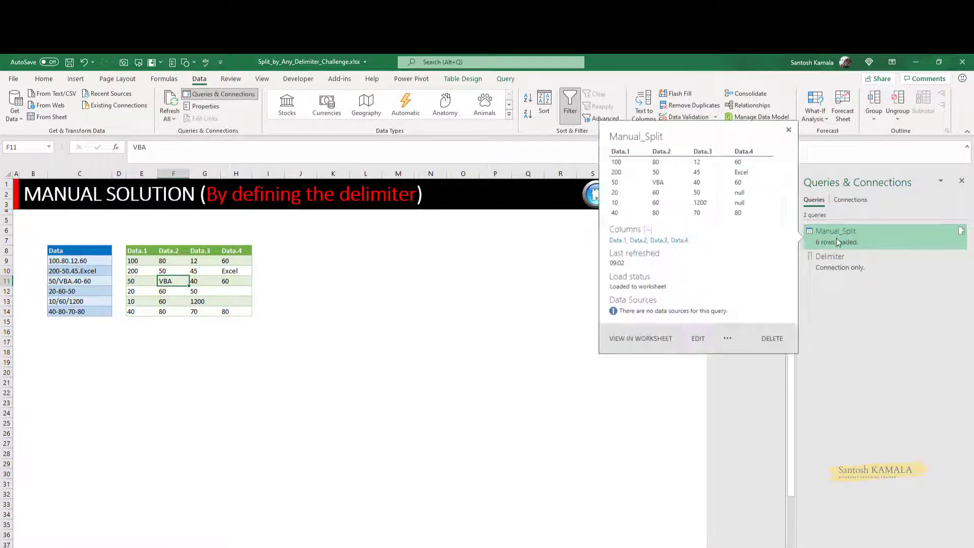
- Duplicate the Manual_Split query from the Queries & Connections pane
{"action": "mouse_move", "coordinate": [829, 261]}
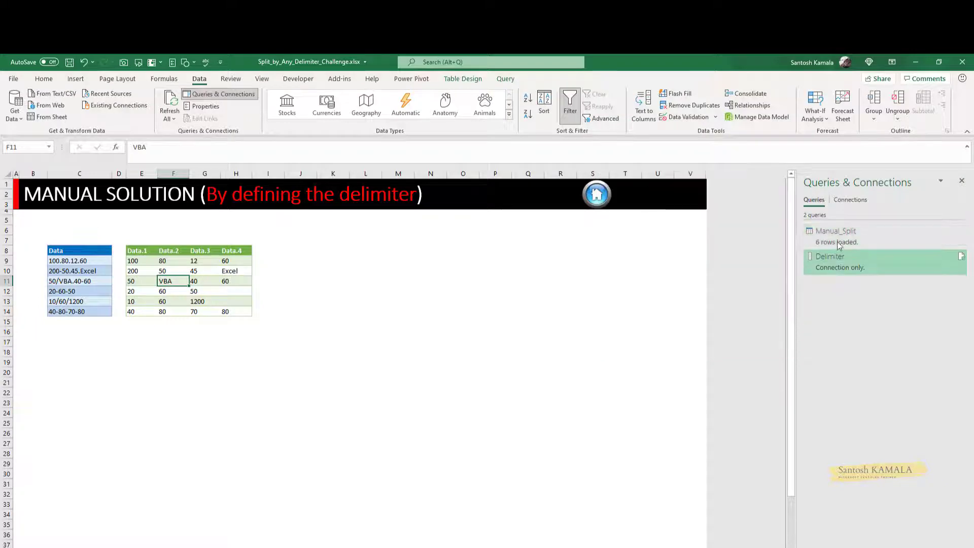
{"action": "left_click", "coordinate": [836, 242]}
{"action": "right_click", "coordinate": [836, 242]}
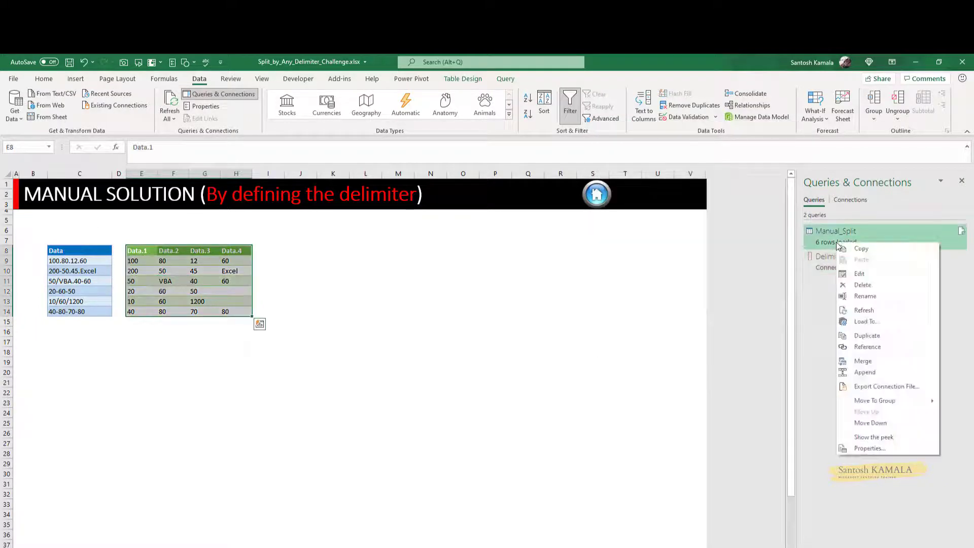
{"action": "left_click", "coordinate": [881, 334]}
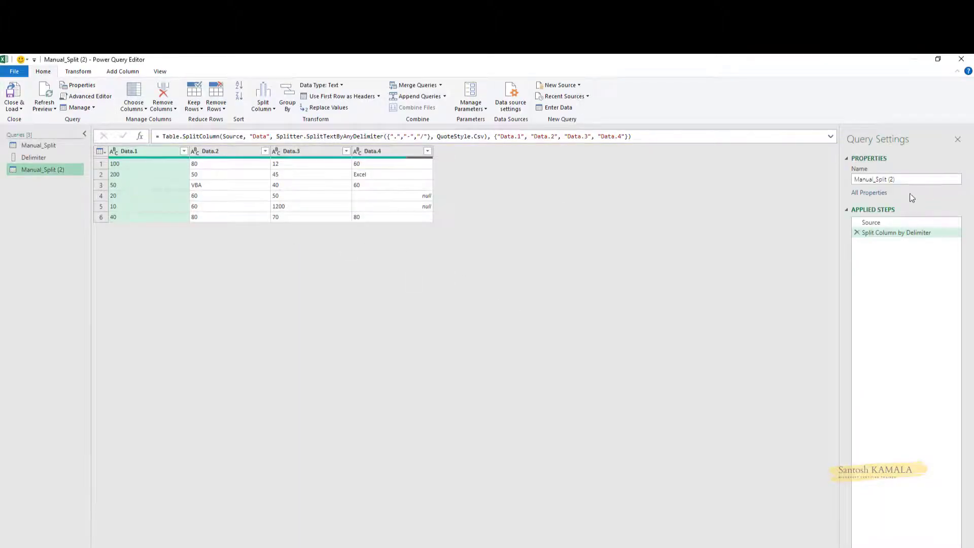
- Rename the duplicate query DY_Sol_1, checking the Delimiter query's exact name
{"action": "left_click", "coordinate": [899, 178]}
{"action": "type", "text": "DY_Sol_1"}
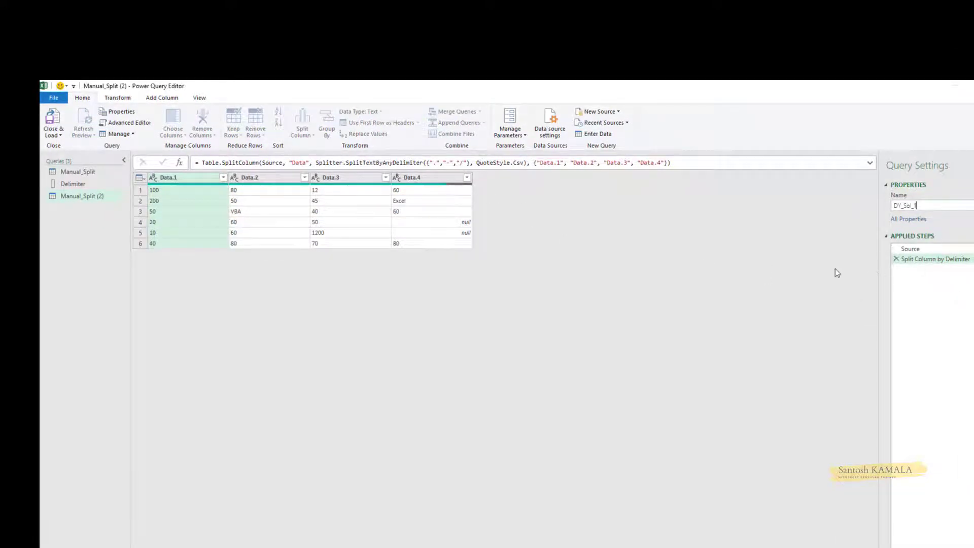
{"action": "key", "text": "Return"}
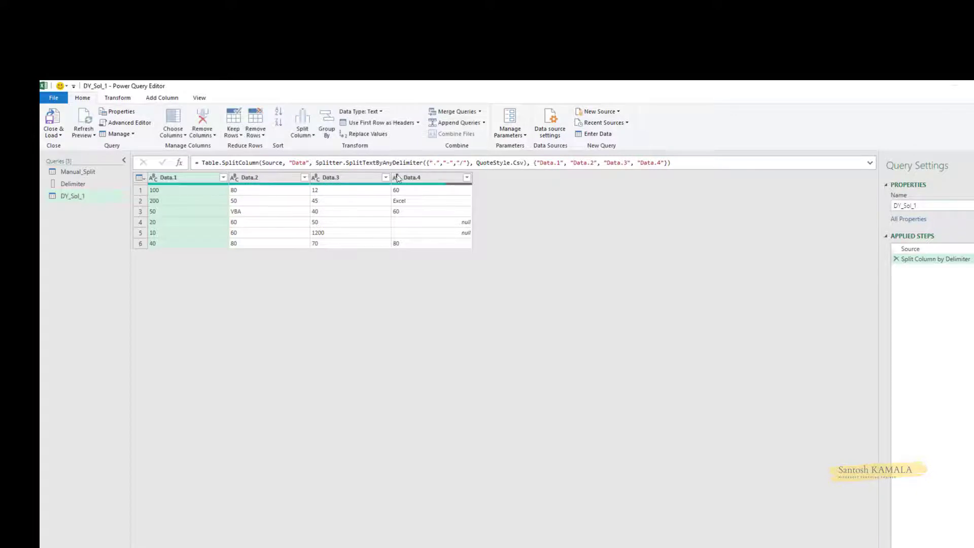
{"action": "left_click", "coordinate": [73, 184]}
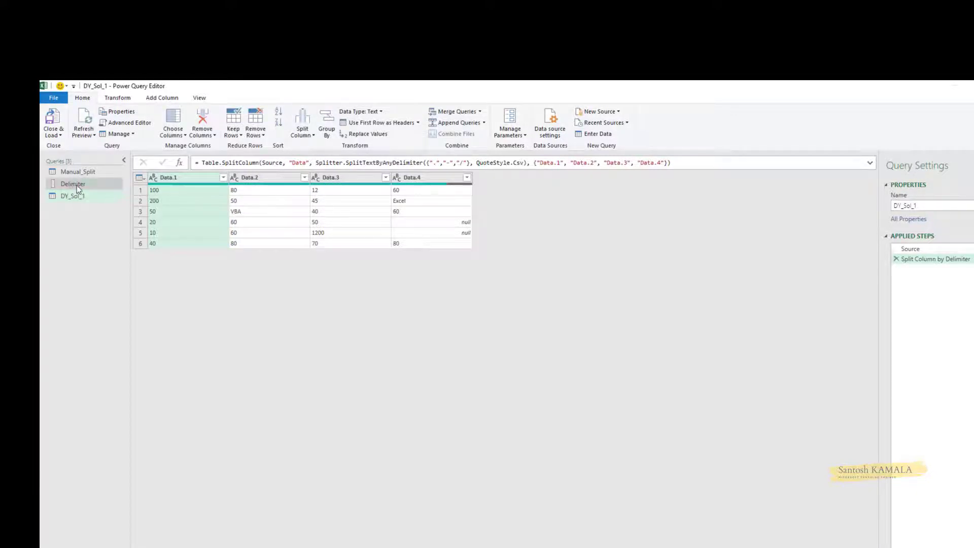
{"action": "left_click", "coordinate": [924, 208]}
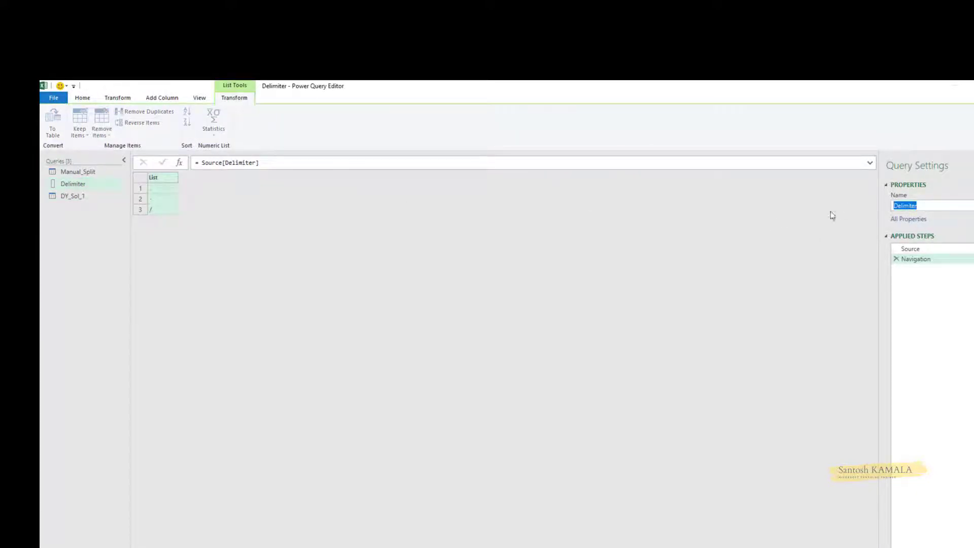
{"action": "left_click", "coordinate": [76, 195]}
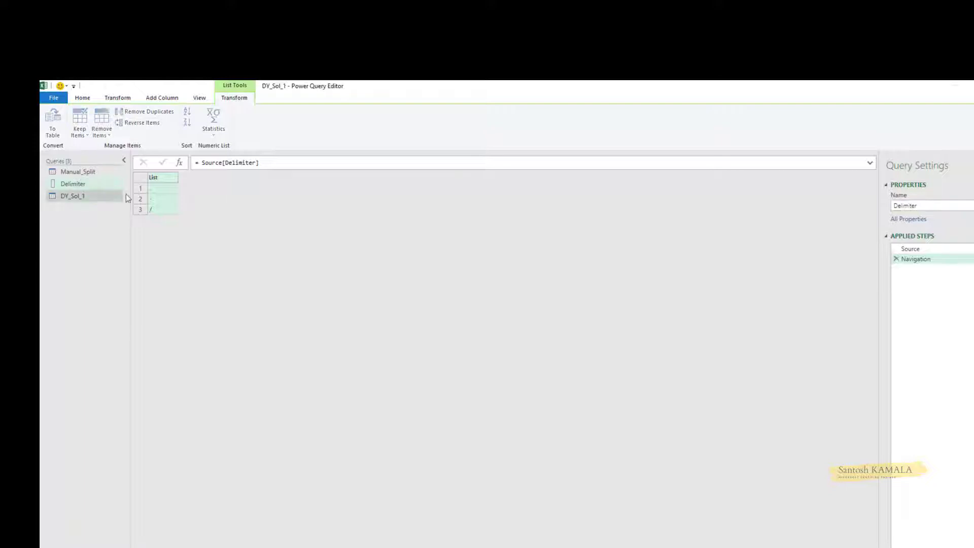
- Replace {".","-","/"} with Delimiter in the split formula, then close and load
{"action": "left_click_drag", "start_coordinate": [427, 162], "coordinate": [468, 163]}
{"action": "type", "text": "Delimiter, QuoteStyle.Csv), {\"Data.1\", \"Data.2\", \"Data.3\", \"Data.4\"})"}
{"action": "key", "text": "Return"}
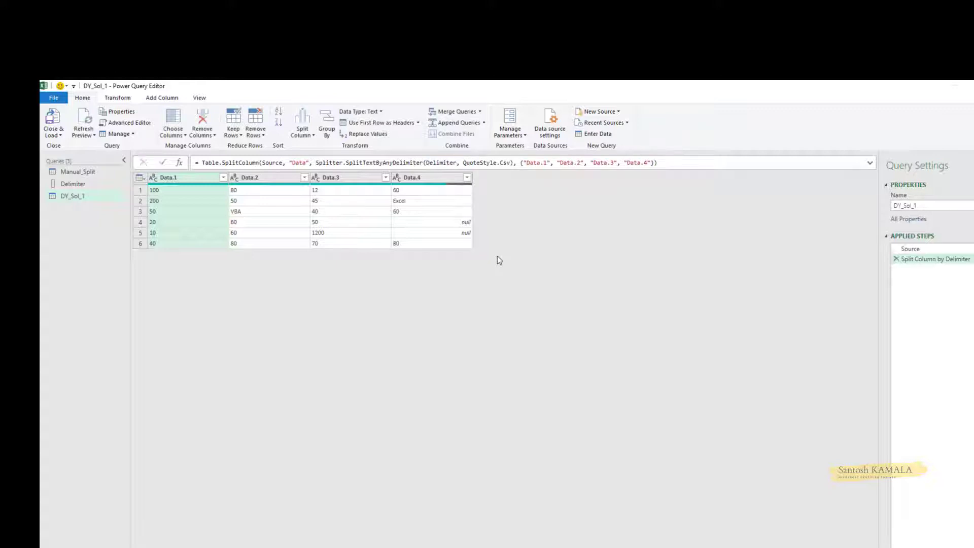
{"action": "left_click", "coordinate": [276, 211]}
{"action": "left_click", "coordinate": [268, 222]}
{"action": "left_click", "coordinate": [272, 233]}
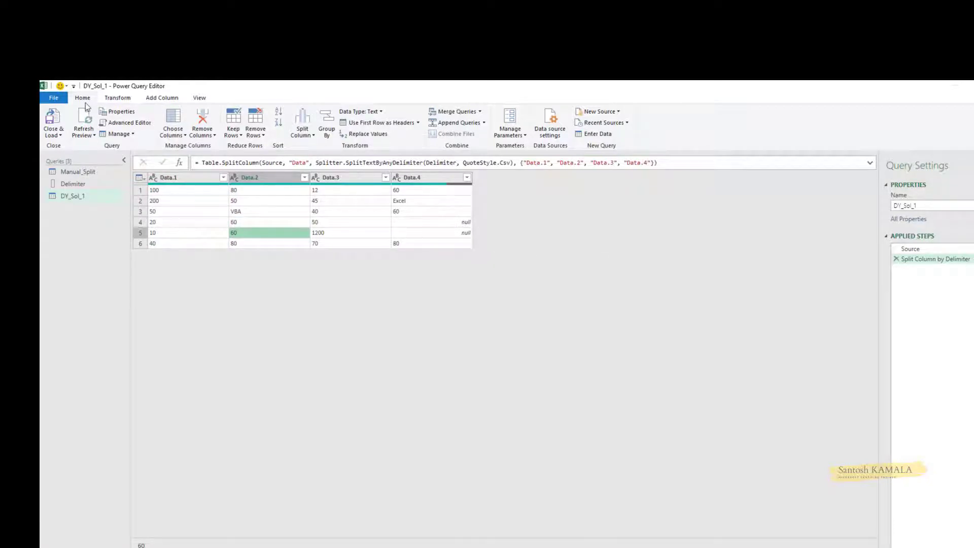
{"action": "left_click", "coordinate": [53, 135]}
{"action": "left_click", "coordinate": [77, 155]}
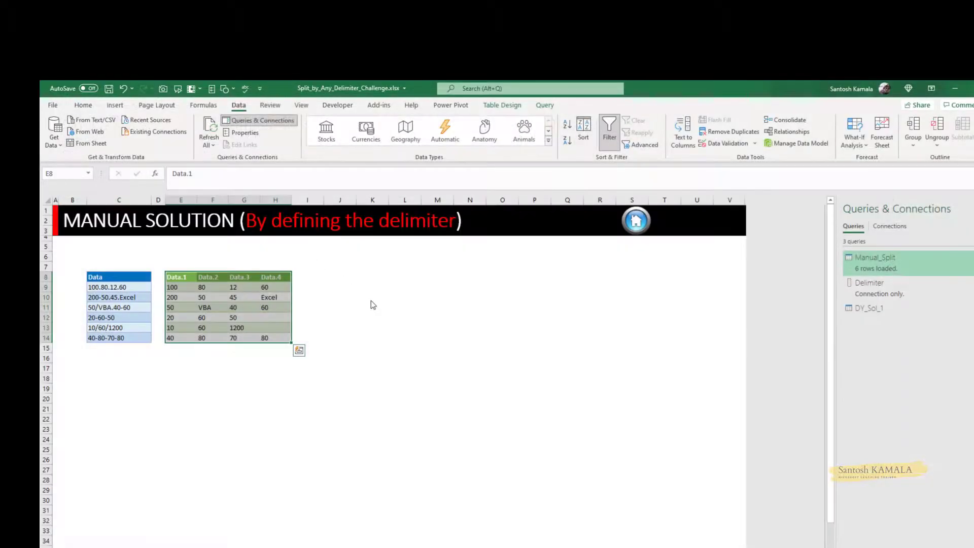
- Finish loading DY_Sol_1 and paste the new sample rows below the Data table
{"action": "left_click", "coordinate": [647, 435]}
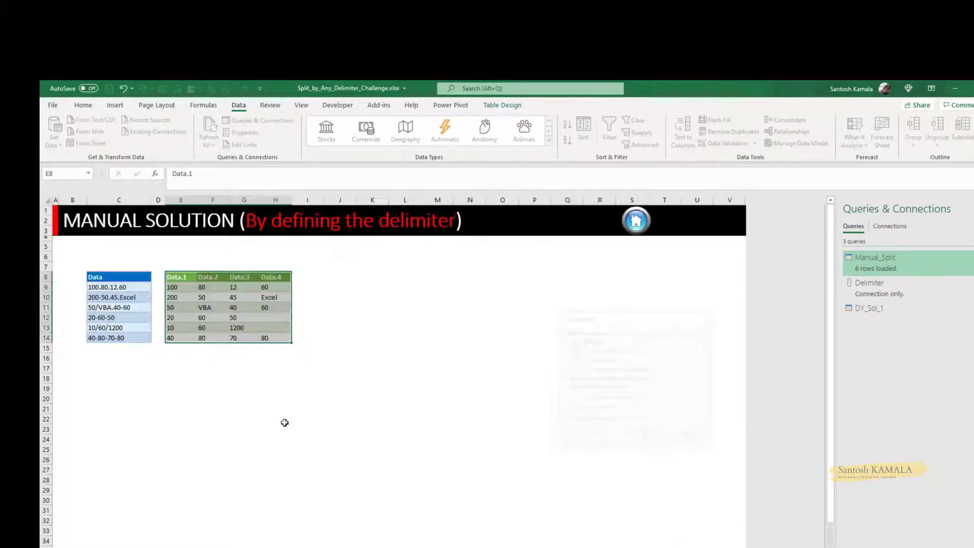
{"action": "left_click", "coordinate": [141, 351]}
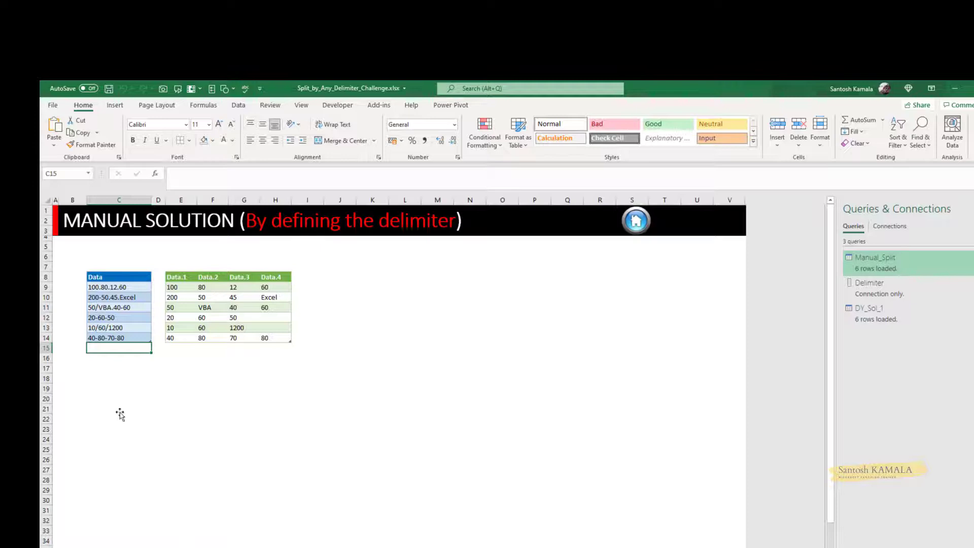
{"action": "key", "text": "ctrl+v"}
{"action": "key", "text": "Escape"}
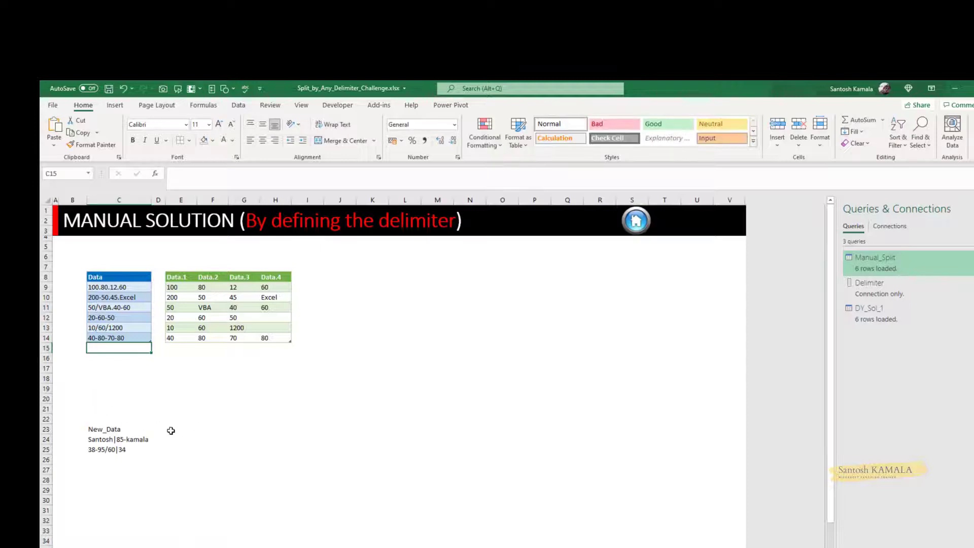
- Copy the two New_Data rows and append them to the Data table
{"action": "left_click", "coordinate": [120, 441]}
{"action": "left_click", "coordinate": [122, 450]}
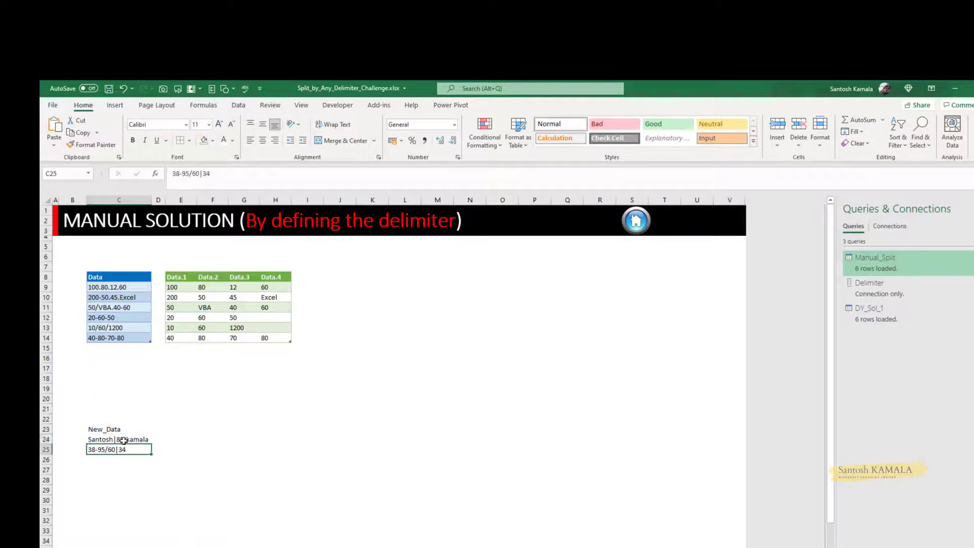
{"action": "left_click", "coordinate": [119, 439]}
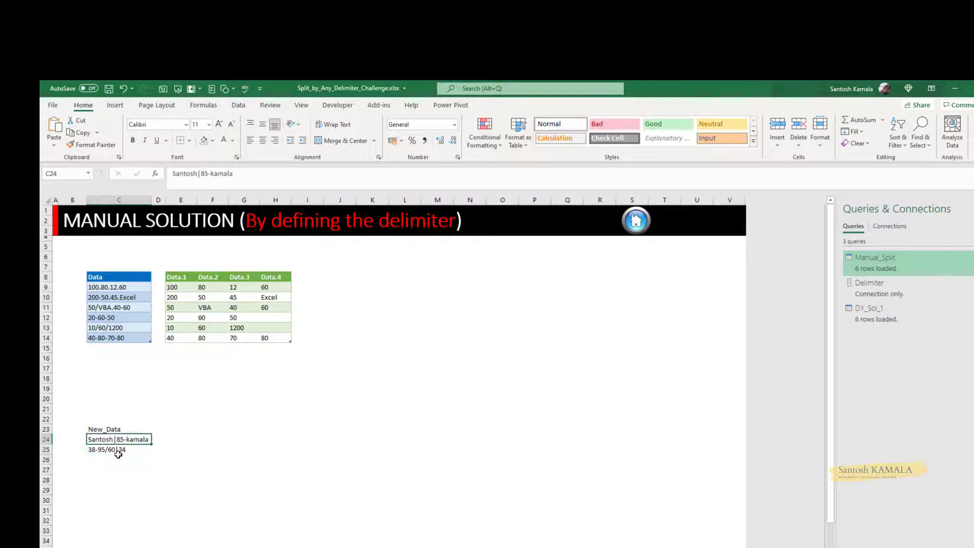
{"action": "key", "text": "Down"}
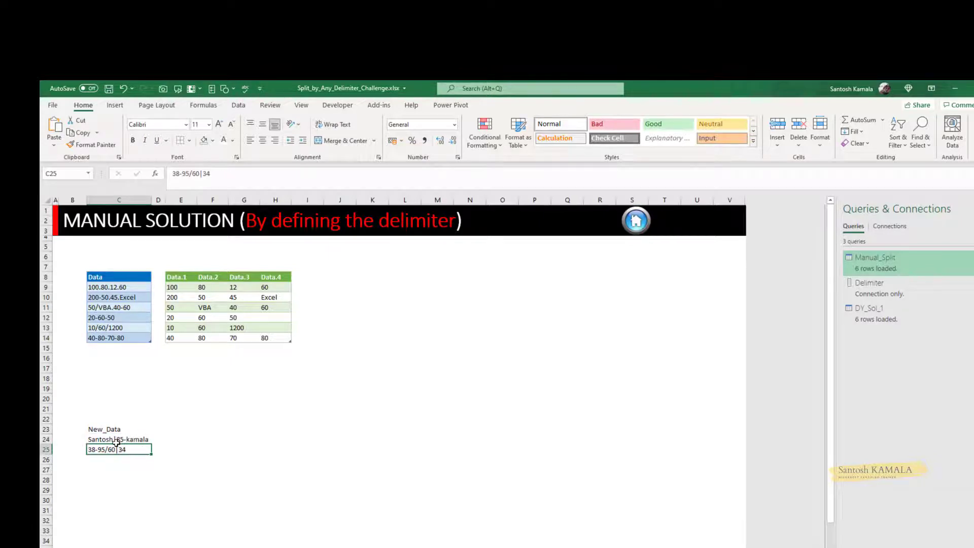
{"action": "left_click_drag", "start_coordinate": [125, 439], "coordinate": [125, 445]}
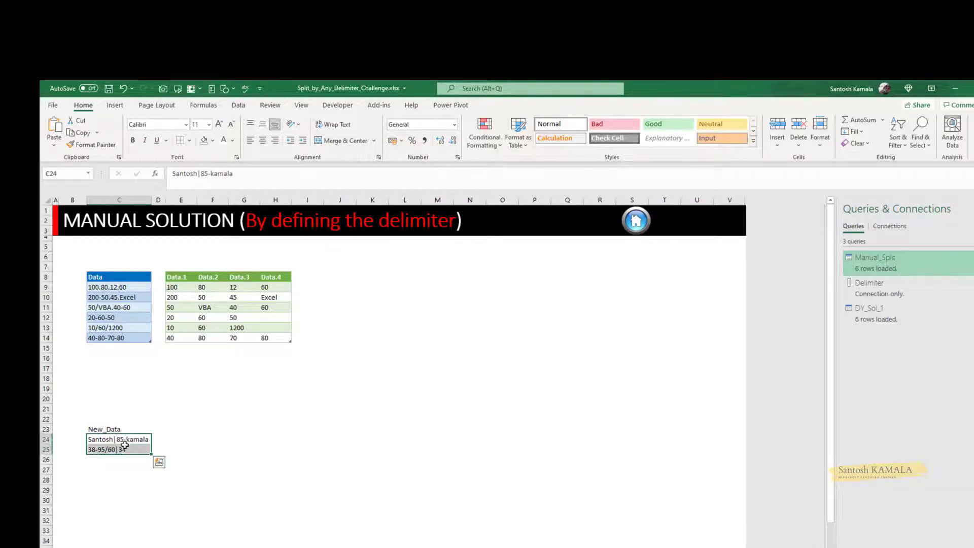
{"action": "key", "text": "ctrl+c"}
{"action": "left_click", "coordinate": [113, 348]}
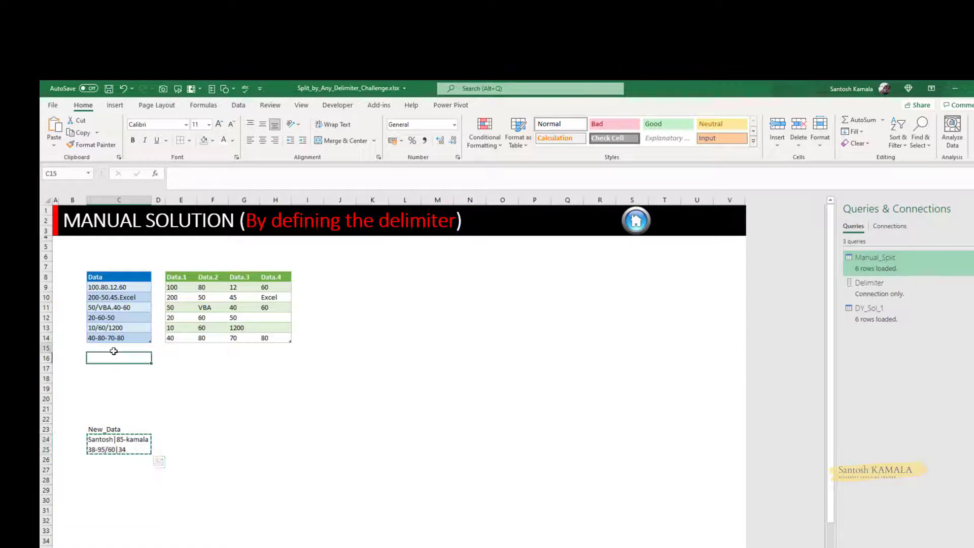
{"action": "key", "text": "ctrl+v"}
- Refresh the Manual_Split output table to pick up the new rows
{"action": "left_click", "coordinate": [117, 376]}
{"action": "left_click", "coordinate": [207, 317]}
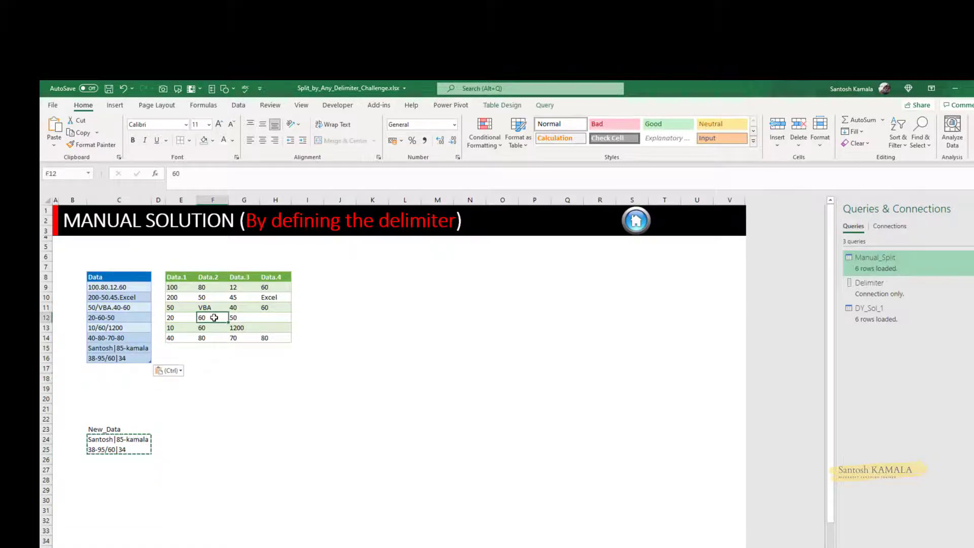
{"action": "right_click", "coordinate": [215, 320]}
{"action": "key", "text": "Escape"}
{"action": "left_click", "coordinate": [124, 349]}
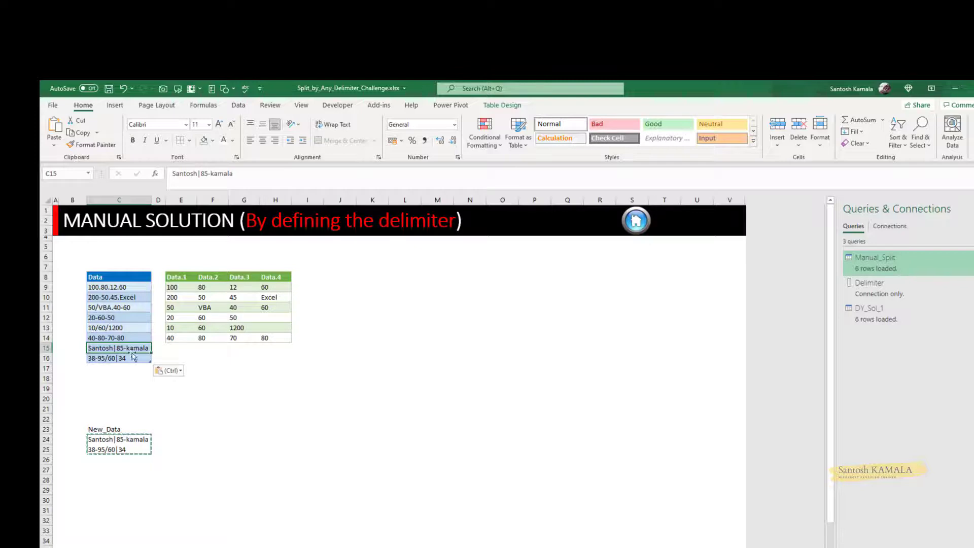
{"action": "right_click", "coordinate": [214, 328]}
{"action": "left_click", "coordinate": [258, 374]}
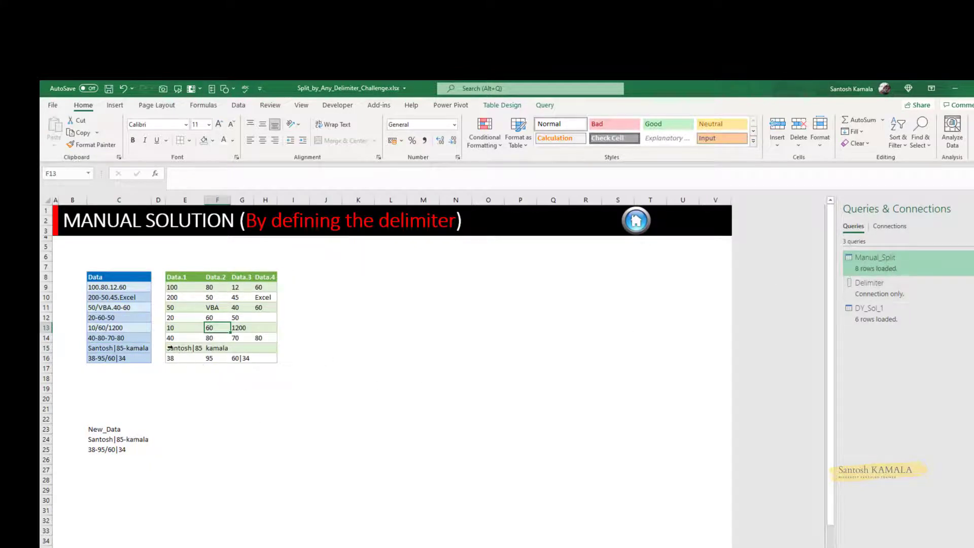
- Inspect the new output rows, where '|'-separated values like 60|34 stay unsplit
{"action": "left_click", "coordinate": [168, 348]}
{"action": "left_click", "coordinate": [186, 352]}
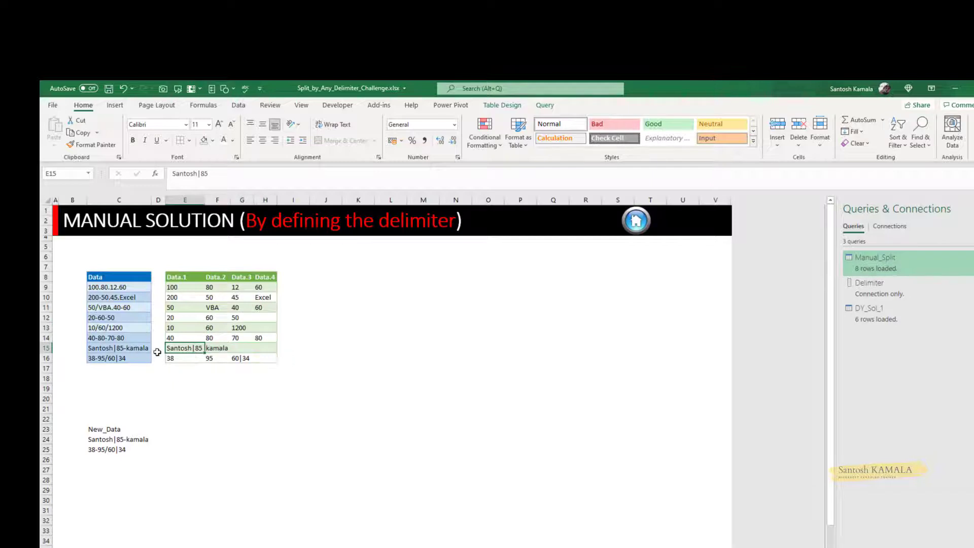
{"action": "left_click", "coordinate": [217, 350]}
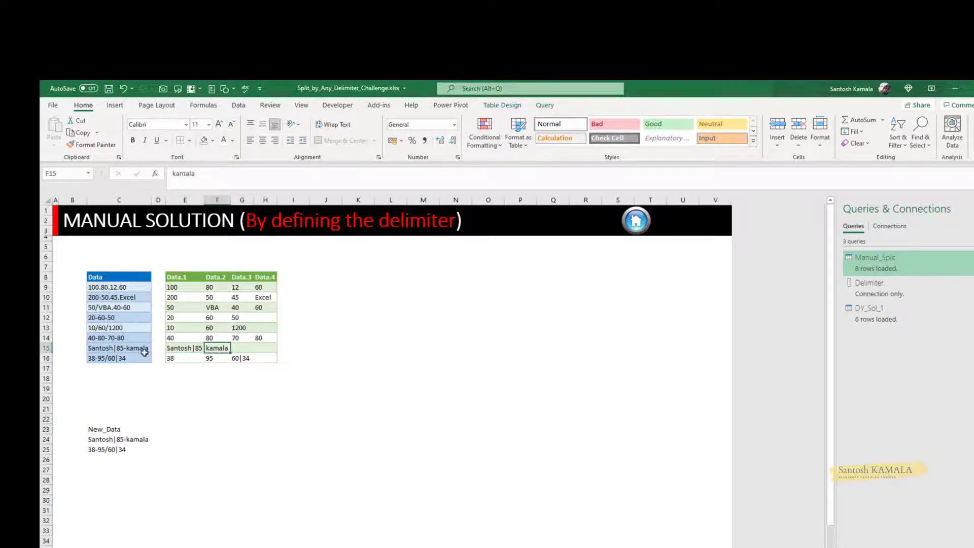
{"action": "left_click", "coordinate": [109, 358]}
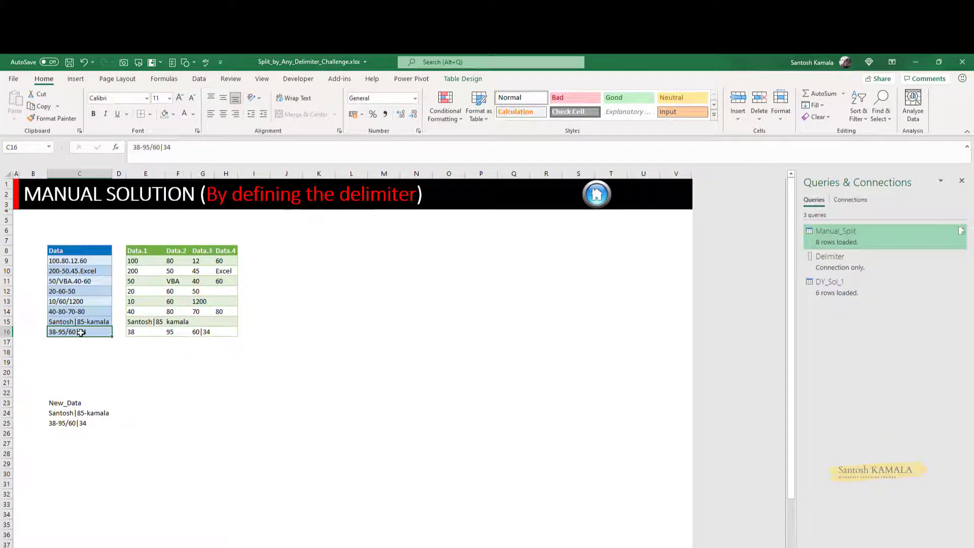
{"action": "left_click", "coordinate": [196, 332]}
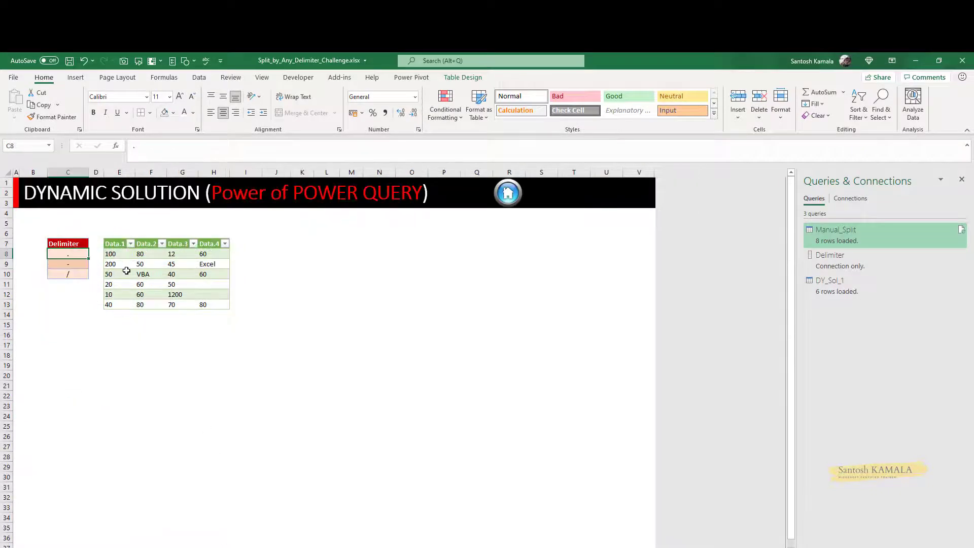
- Refresh the DY_Sol_1 output to take in the new rows
{"action": "left_click", "coordinate": [126, 271]}
{"action": "left_click", "coordinate": [174, 276]}
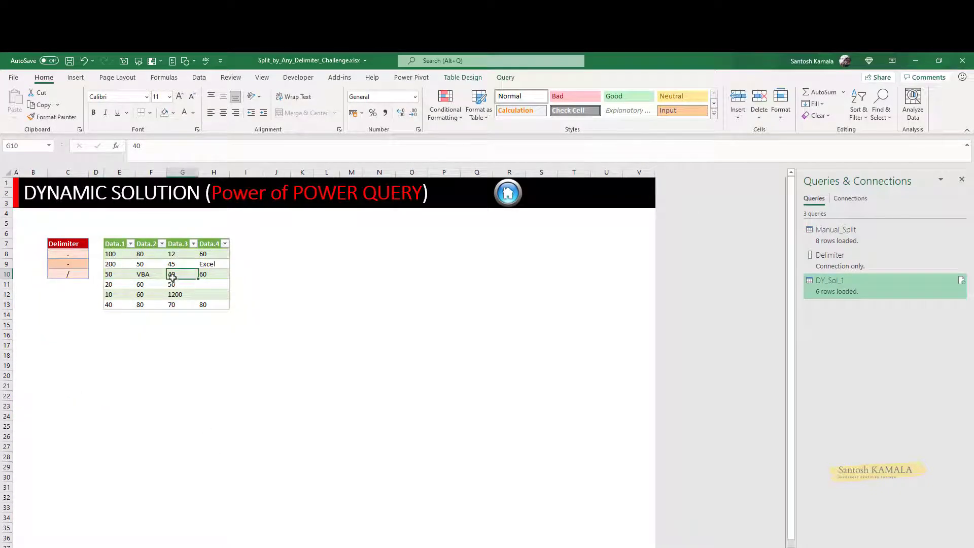
{"action": "left_click", "coordinate": [262, 77]}
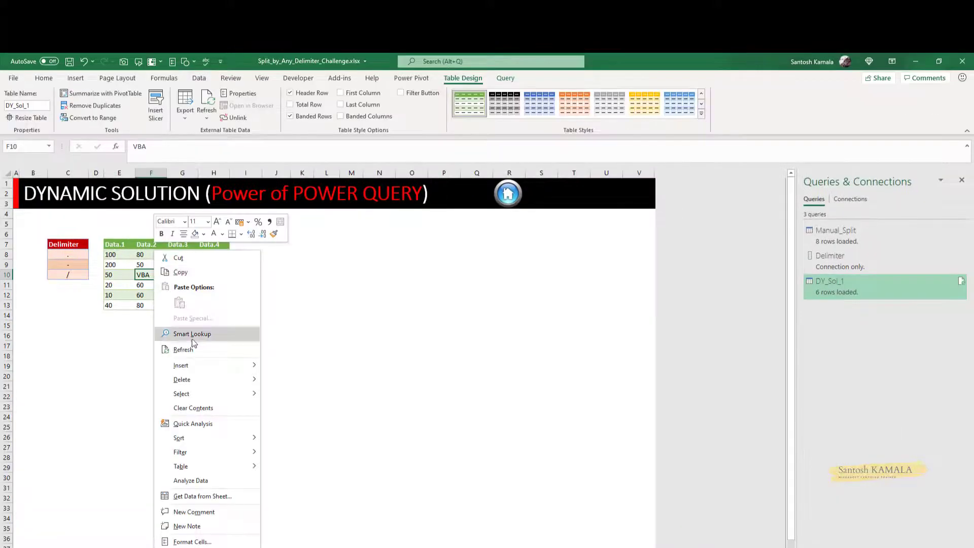
{"action": "left_click", "coordinate": [205, 332]}
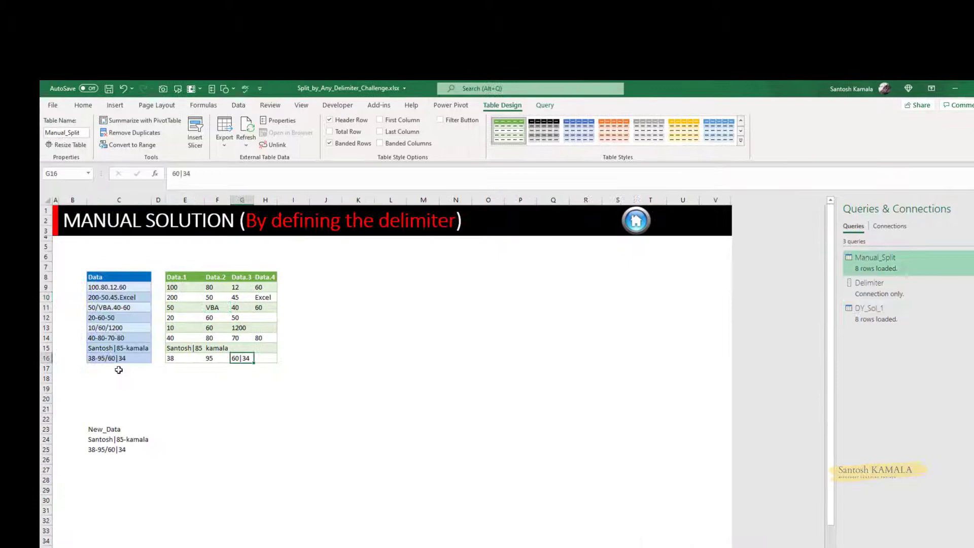
- Enter =Data in C18 to spill the Data table's eight rows
{"action": "left_click", "coordinate": [68, 355]}
{"action": "type", "text": "="}
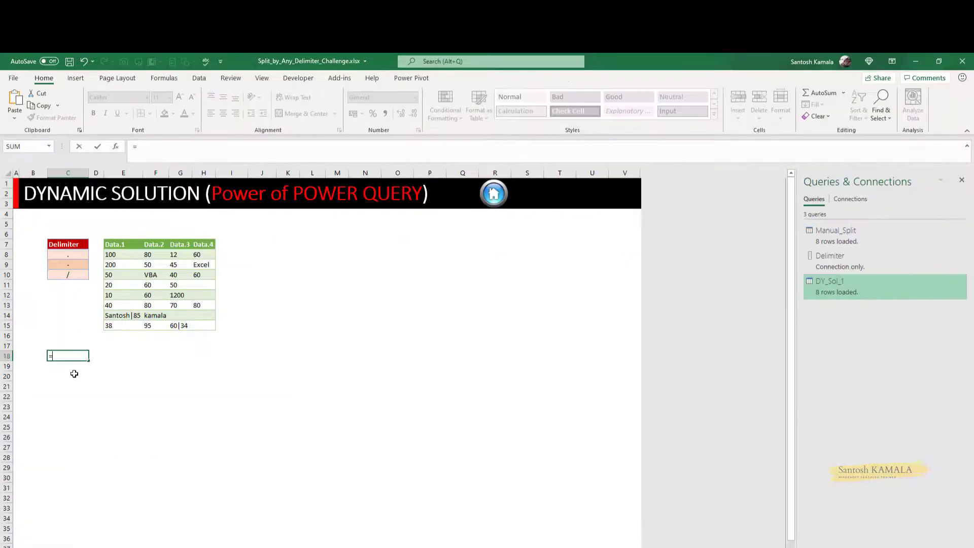
{"action": "type", "text": "Data"}
{"action": "key", "text": "Return"}
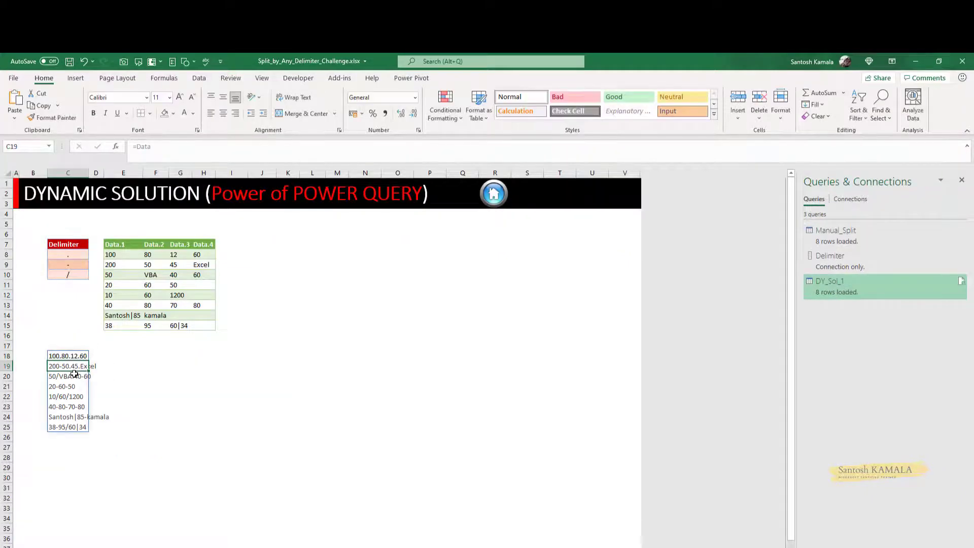
{"action": "left_click", "coordinate": [77, 444]}
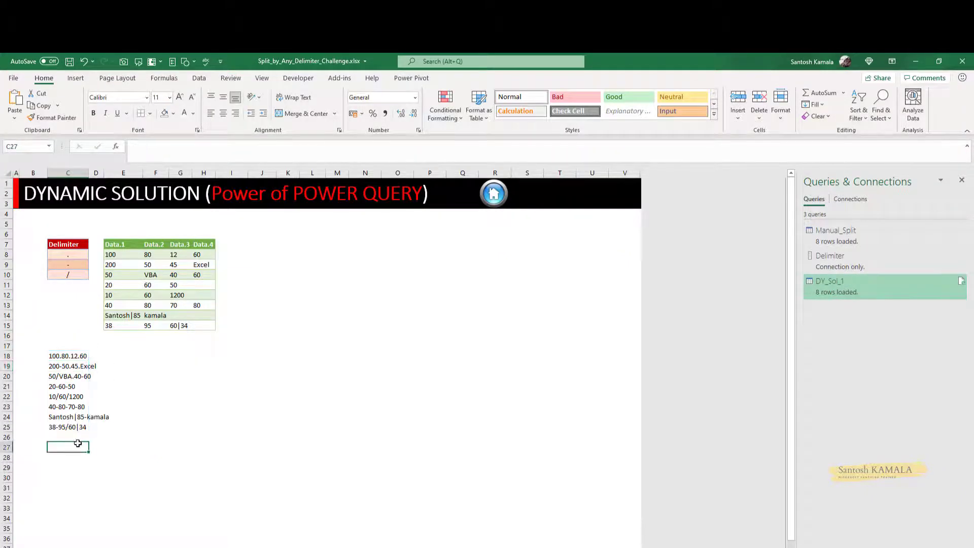
{"action": "left_click", "coordinate": [69, 417]}
{"action": "left_click", "coordinate": [69, 427]}
- Add '|' to the Delimiter table and refresh DY_Sol_1 to split on it
{"action": "left_click", "coordinate": [81, 285]}
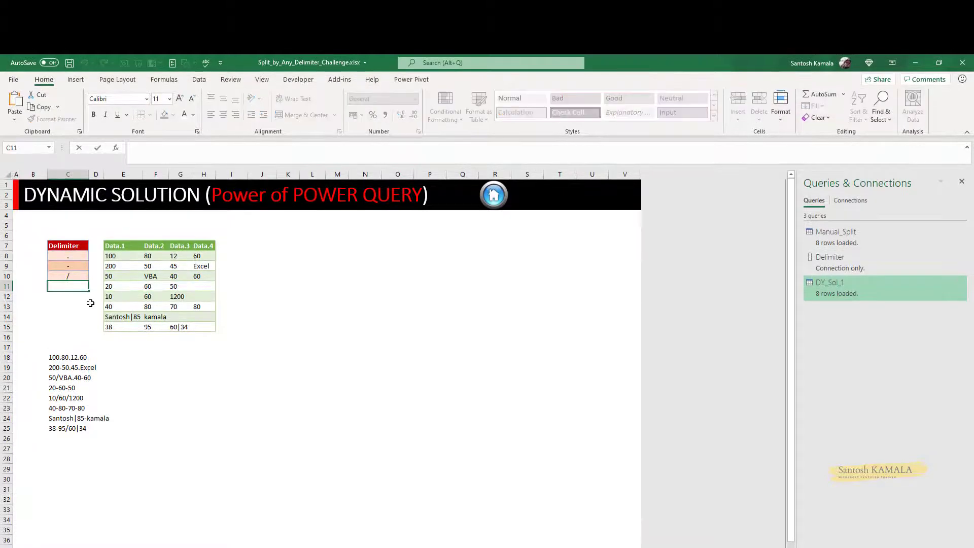
{"action": "type", "text": "|"}
{"action": "key", "text": "Return"}
{"action": "right_click", "coordinate": [180, 285]}
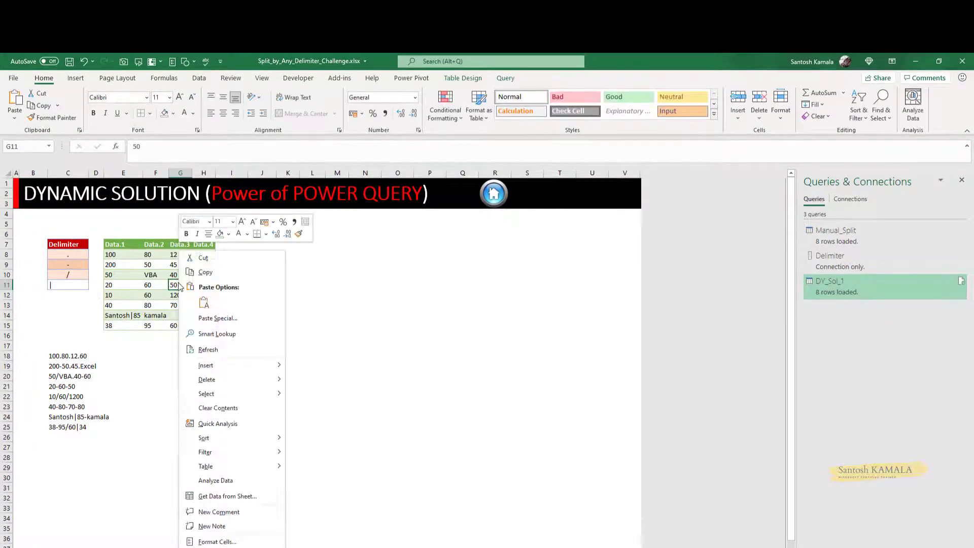
{"action": "left_click", "coordinate": [218, 351]}
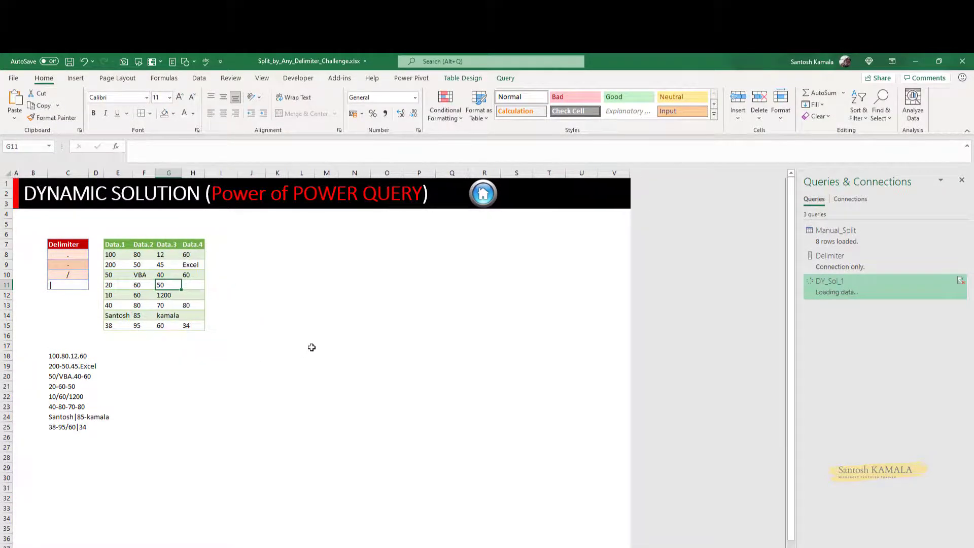
- Check the updated results, then select the Data table on the MANUAL SOLUTION sheet
{"action": "left_click", "coordinate": [71, 286]}
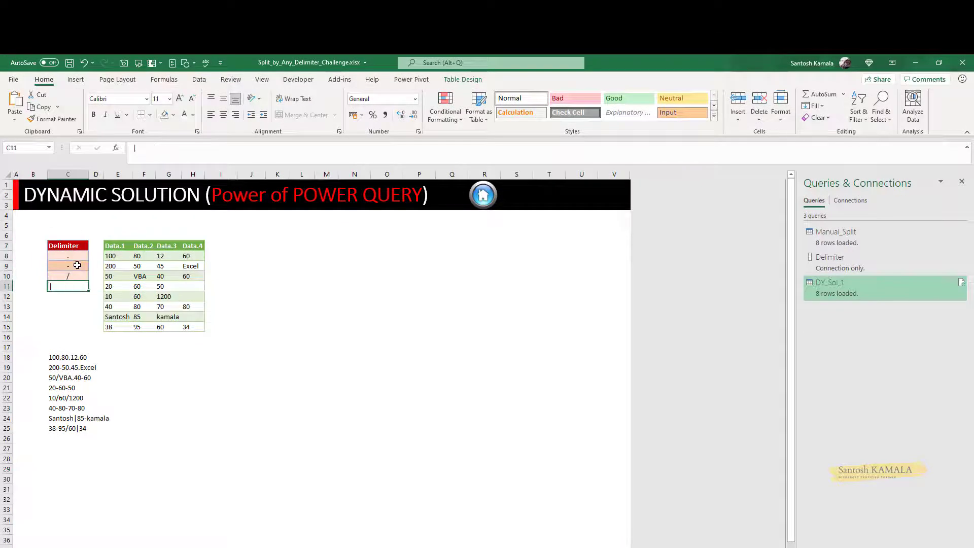
{"action": "left_click_drag", "start_coordinate": [309, 254], "coordinate": [310, 287]}
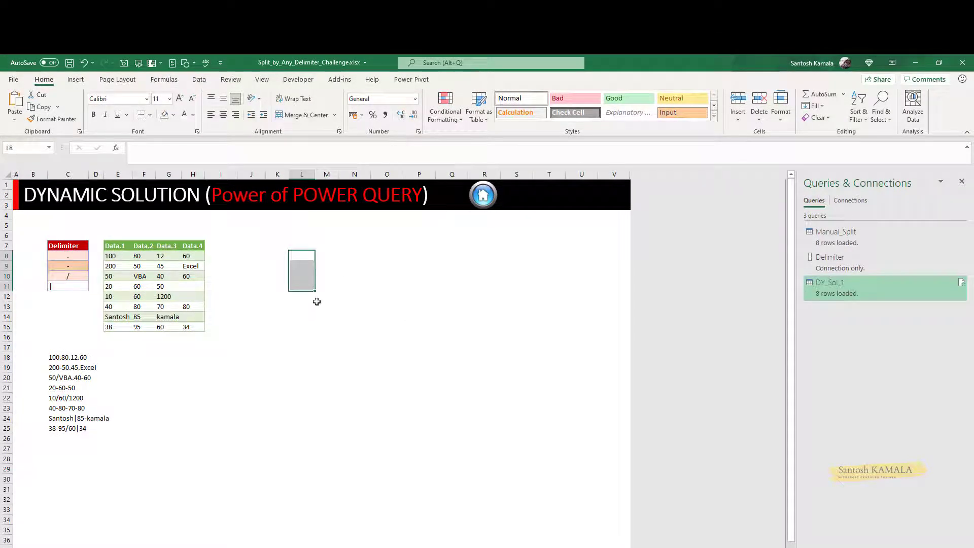
{"action": "left_click", "coordinate": [71, 359]}
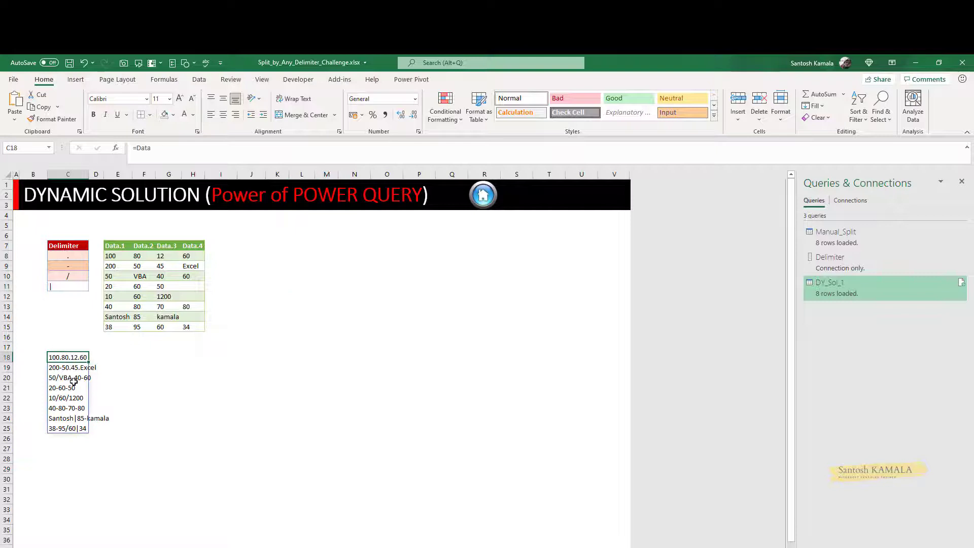
{"action": "left_click", "coordinate": [71, 389]}
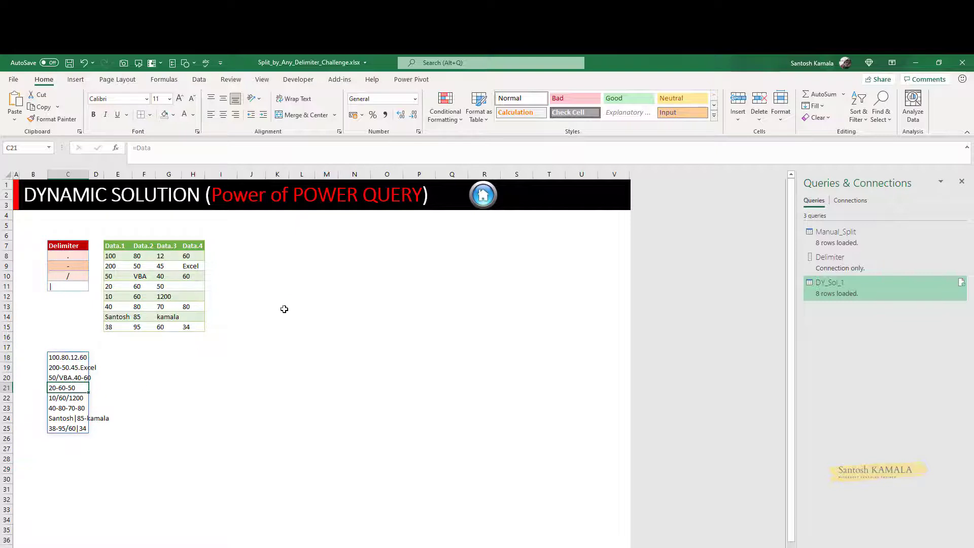
{"action": "left_click", "coordinate": [282, 260]}
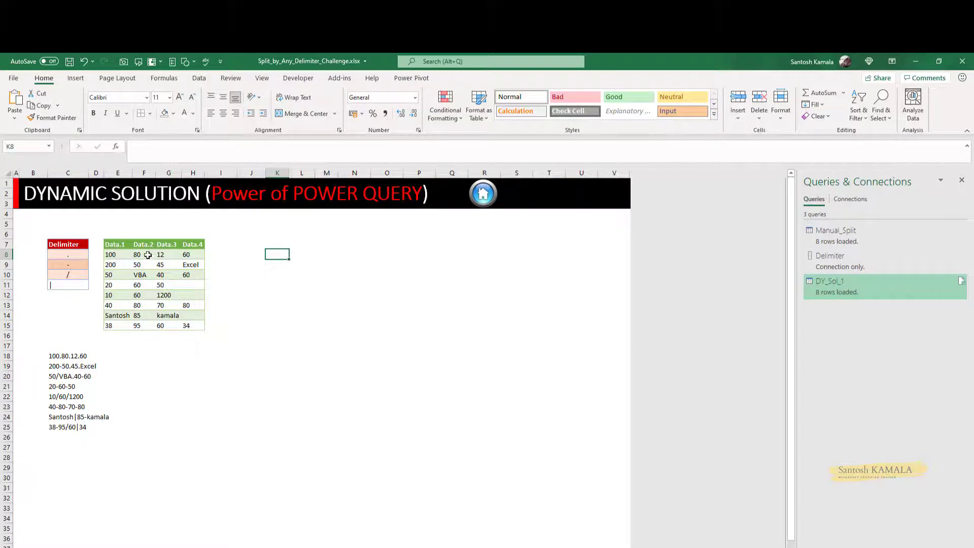
{"action": "key", "text": "Up"}
{"action": "key", "text": "Left"}
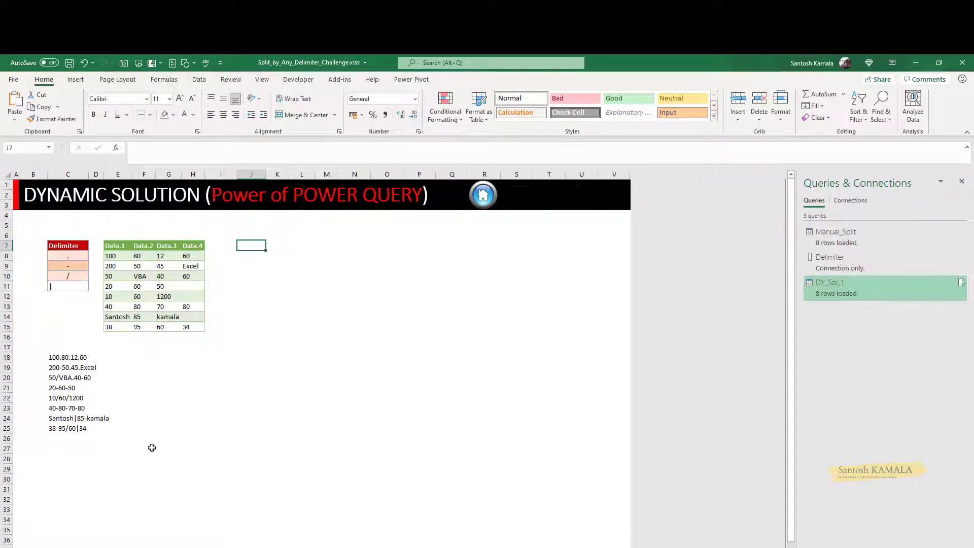
{"action": "key", "text": "ctrl+Page_Up"}
{"action": "left_click", "coordinate": [75, 291]}
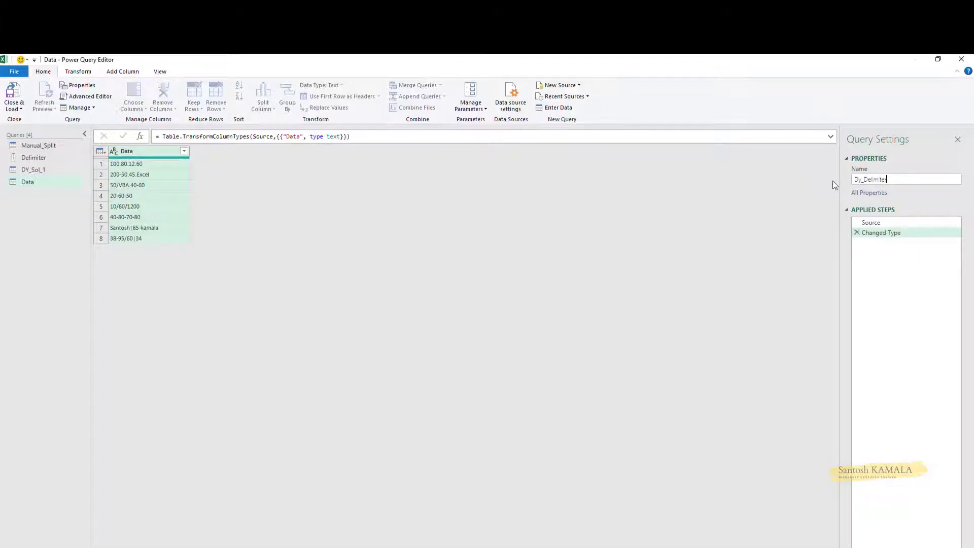
- Rename the Data query to Dy_Delimiter and delete its Changed Type step
{"action": "key", "text": "Return"}
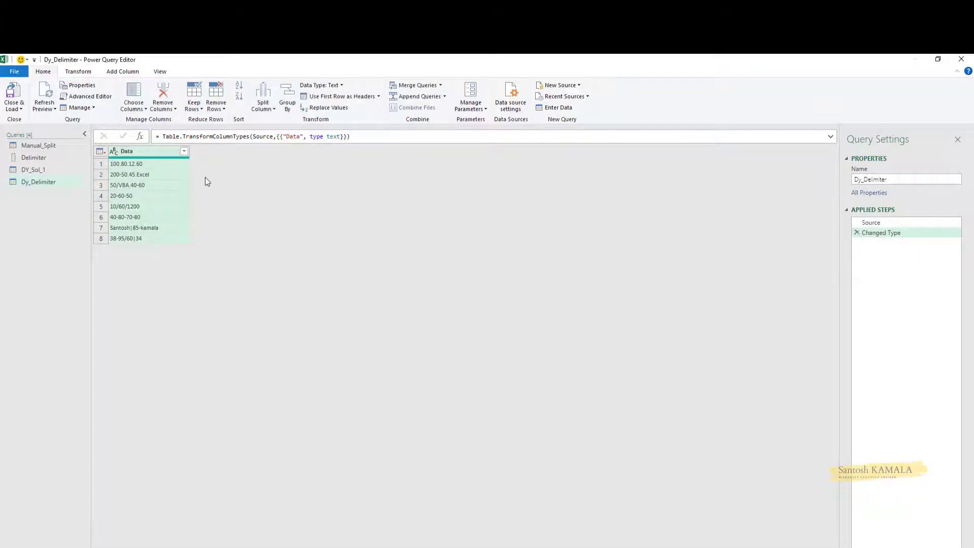
{"action": "key", "text": "Delete"}
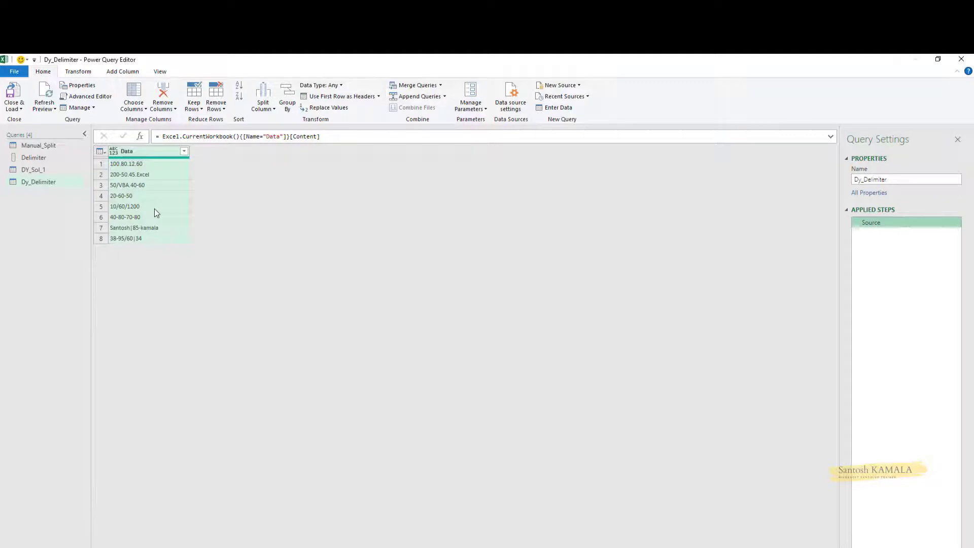
{"action": "left_click", "coordinate": [120, 70]}
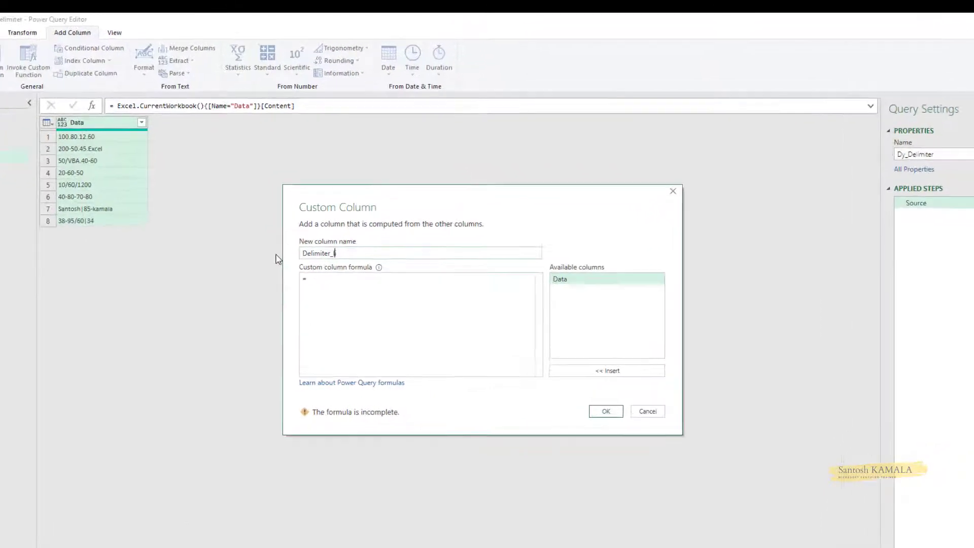
- Add a Delimiter_list custom column with =Text.Remove([Data],{"a".."z", "A".."Z", "0".."9"})
{"action": "type", "text": "_list"}
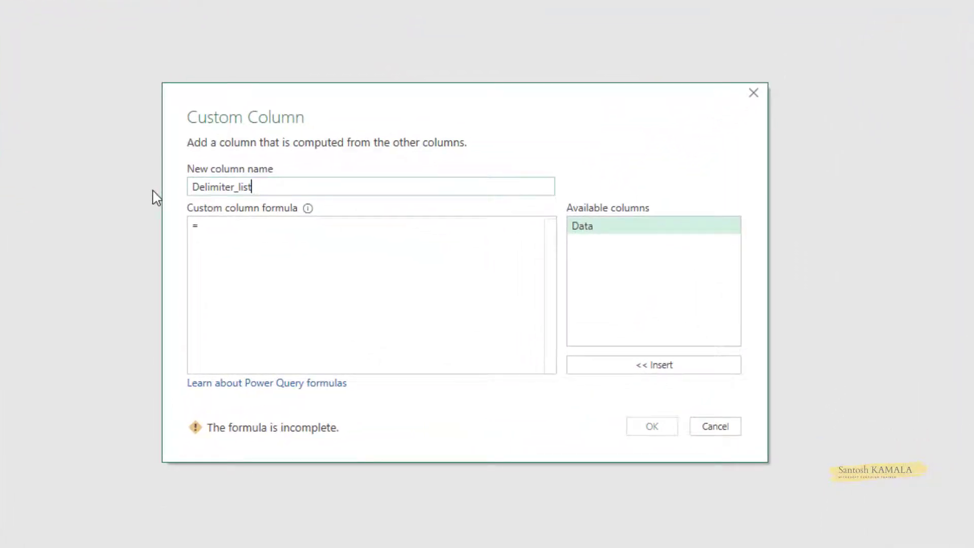
{"action": "left_click", "coordinate": [225, 235]}
{"action": "type", "text": "T"}
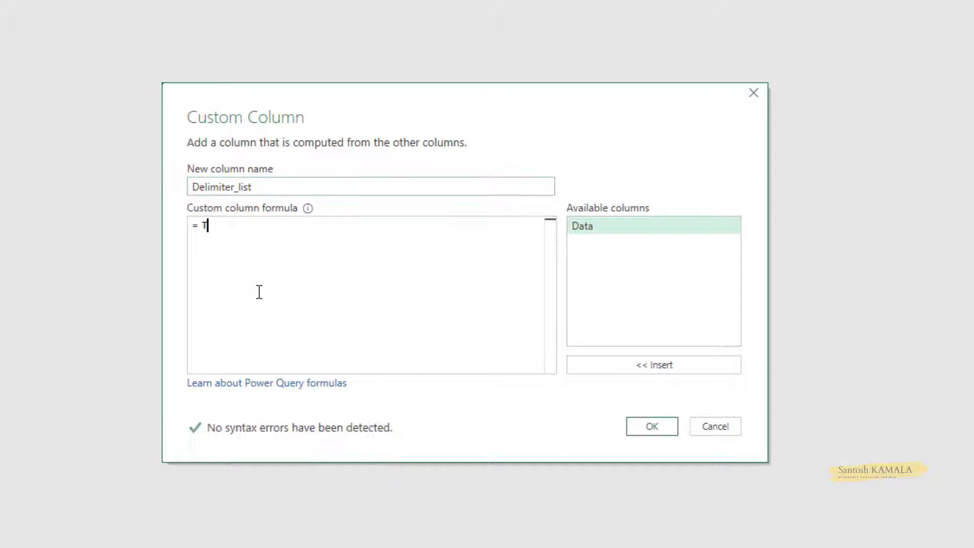
{"action": "type", "text": "ext.Remove"}
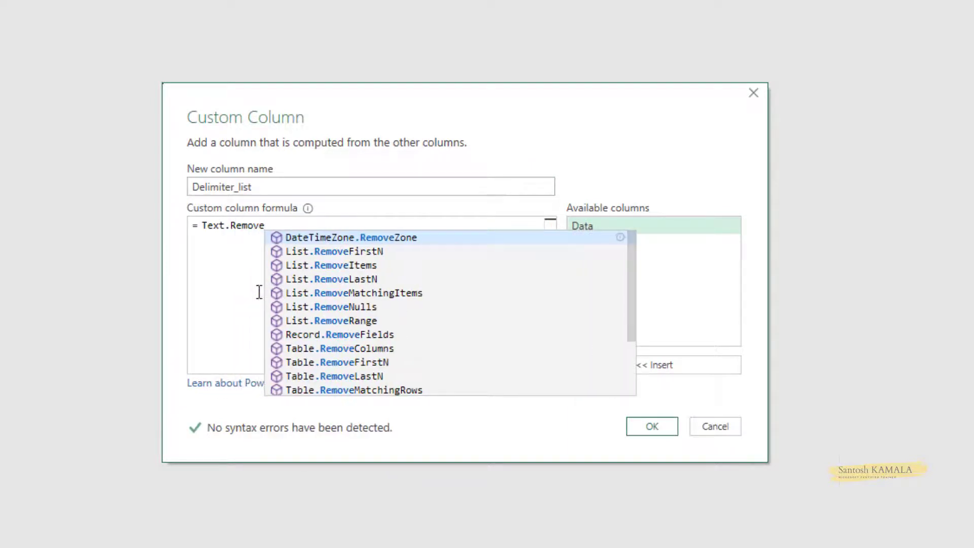
{"action": "scroll", "coordinate": [355, 305], "scroll_direction": "down", "scroll_amount": 2}
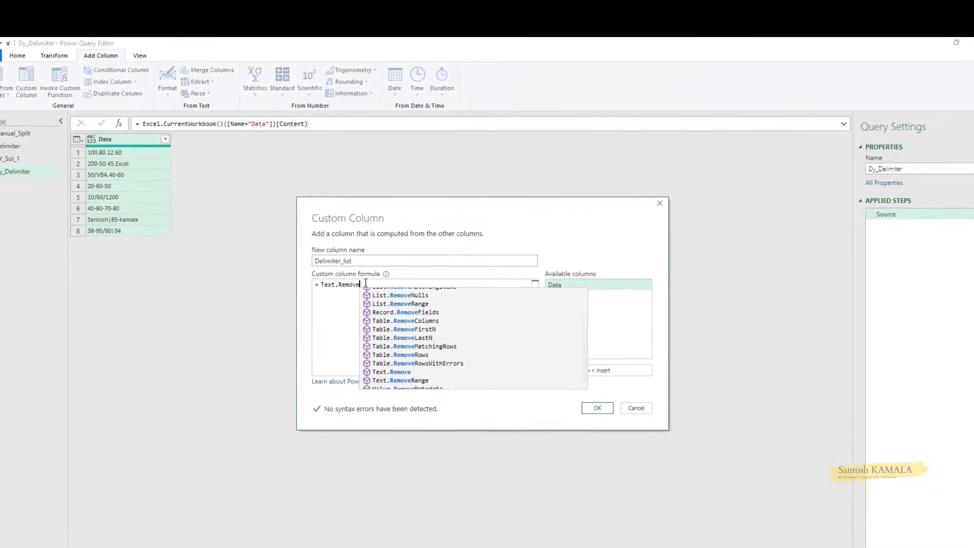
{"action": "type", "text": "("}
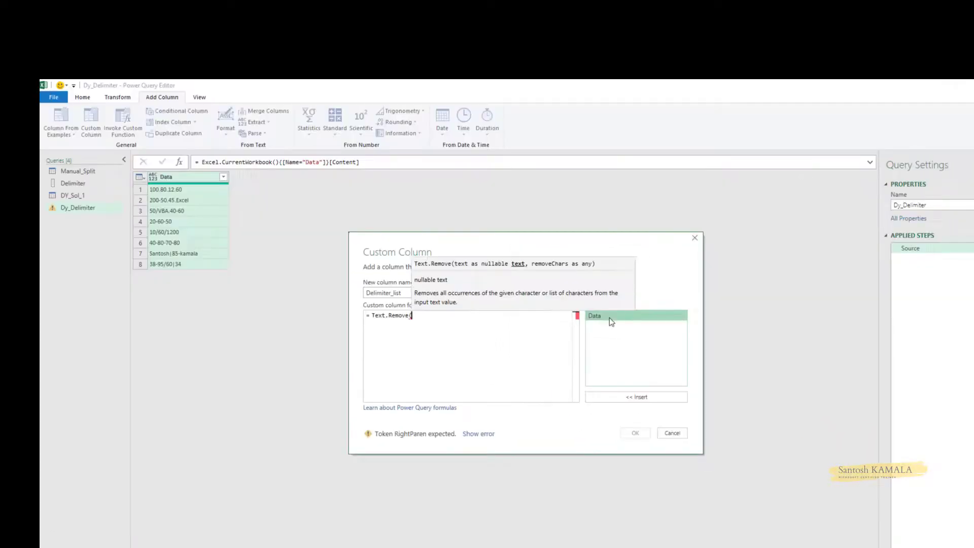
{"action": "double_click", "coordinate": [573, 237]}
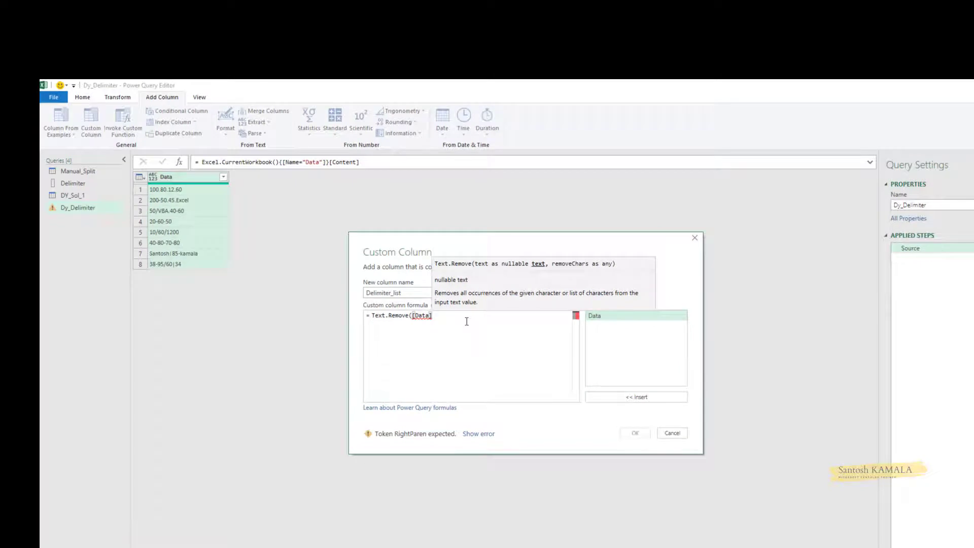
{"action": "type", "text": ","}
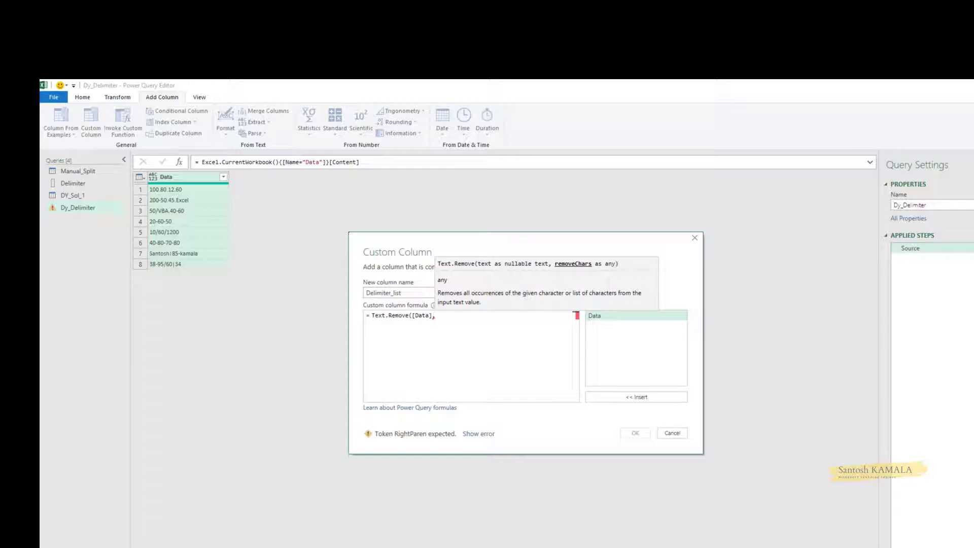
{"action": "type", "text": "{\"a\"..\"z\", \"A\"..\"Z\", \"0\"..\"9\"}"}
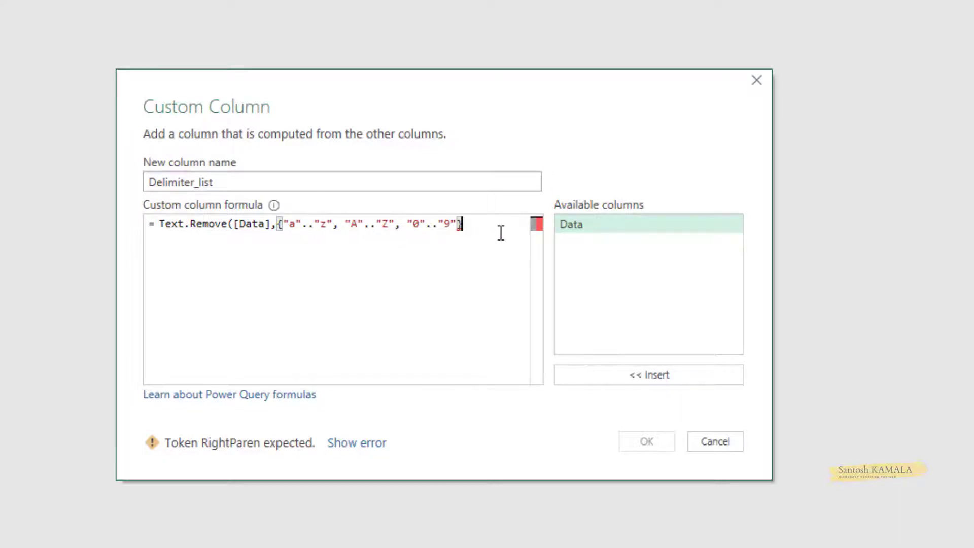
{"action": "type", "text": ")"}
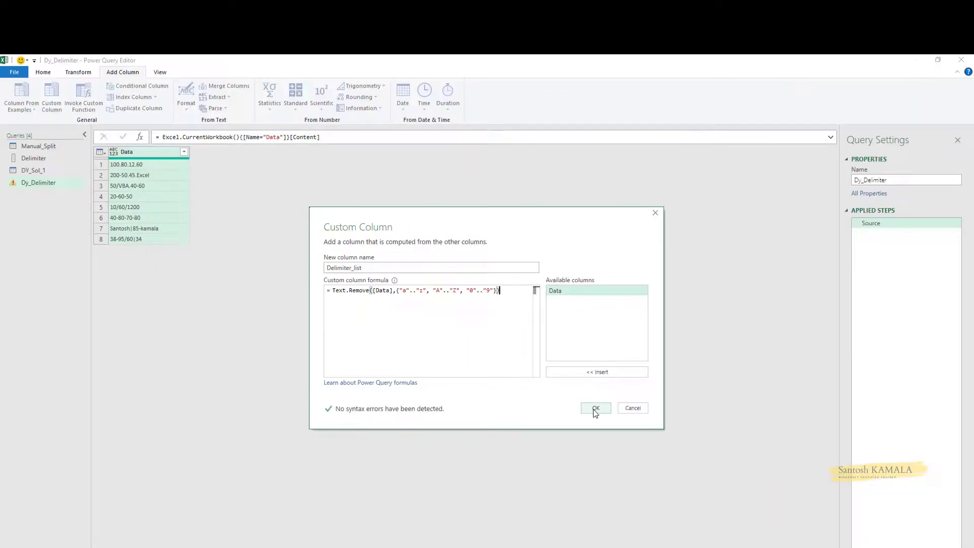
{"action": "left_click", "coordinate": [646, 441]}
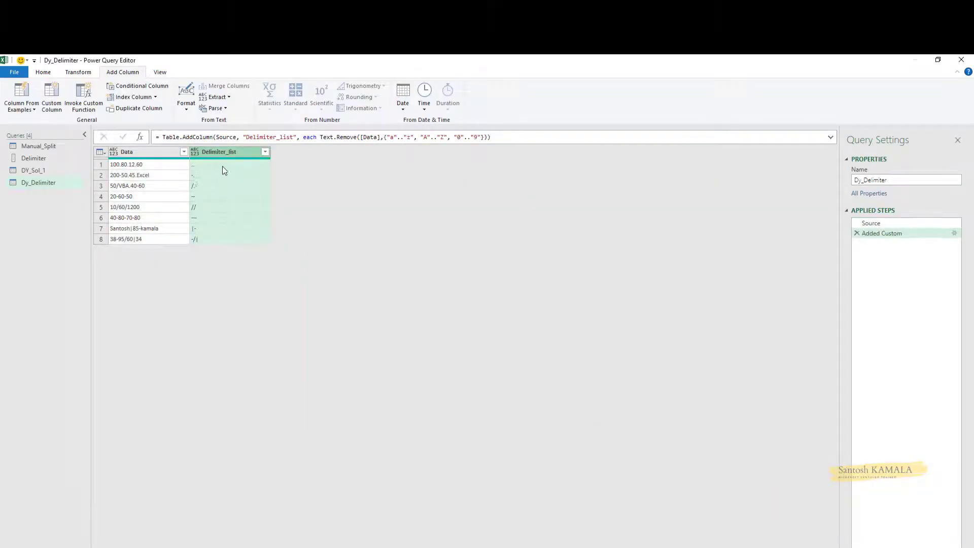
- Check the extracted delimiters, then apply Remove Other Columns to keep only Delimiter_list
{"action": "left_click", "coordinate": [223, 163]}
{"action": "left_click", "coordinate": [134, 166]}
{"action": "left_click", "coordinate": [136, 176]}
{"action": "left_click", "coordinate": [172, 209]}
{"action": "left_click", "coordinate": [219, 218]}
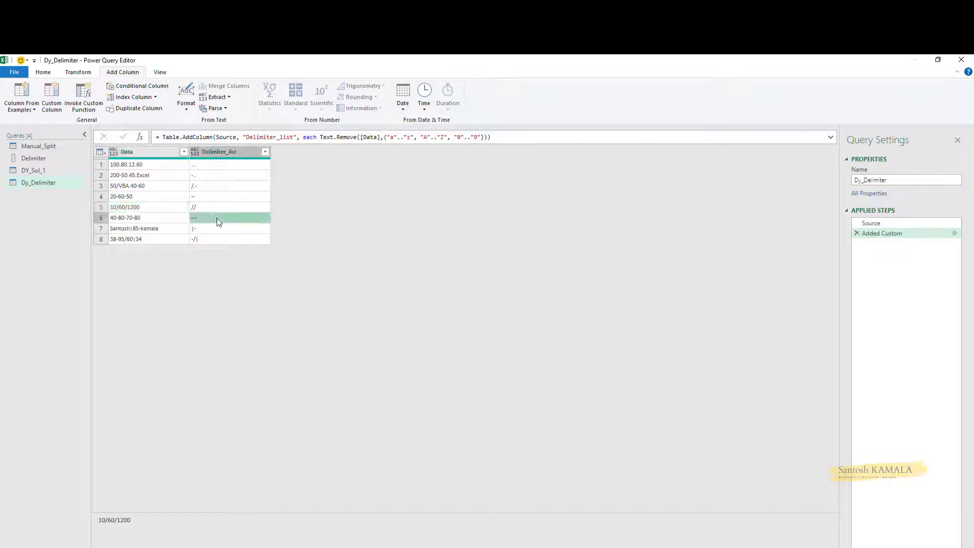
{"action": "left_click", "coordinate": [218, 153]}
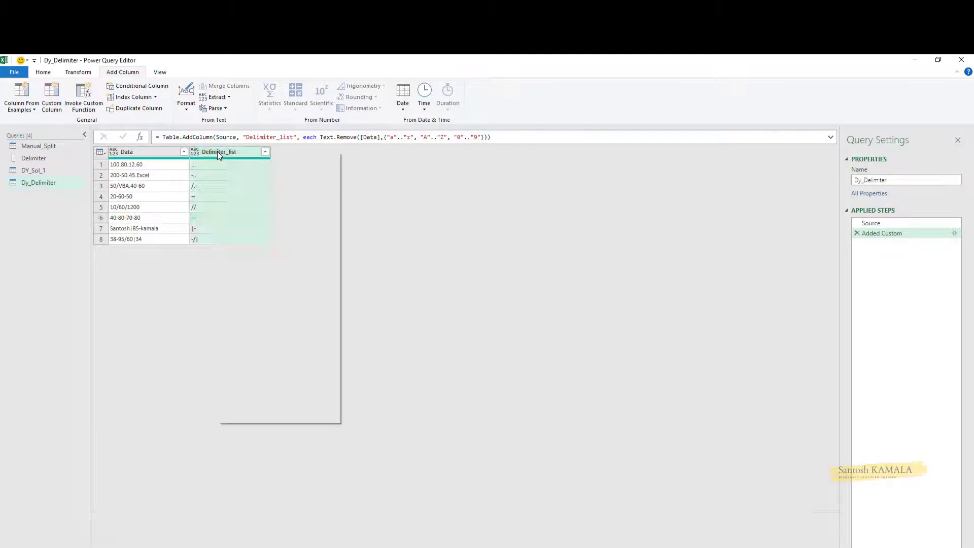
{"action": "right_click", "coordinate": [217, 152]}
{"action": "left_click", "coordinate": [262, 183]}
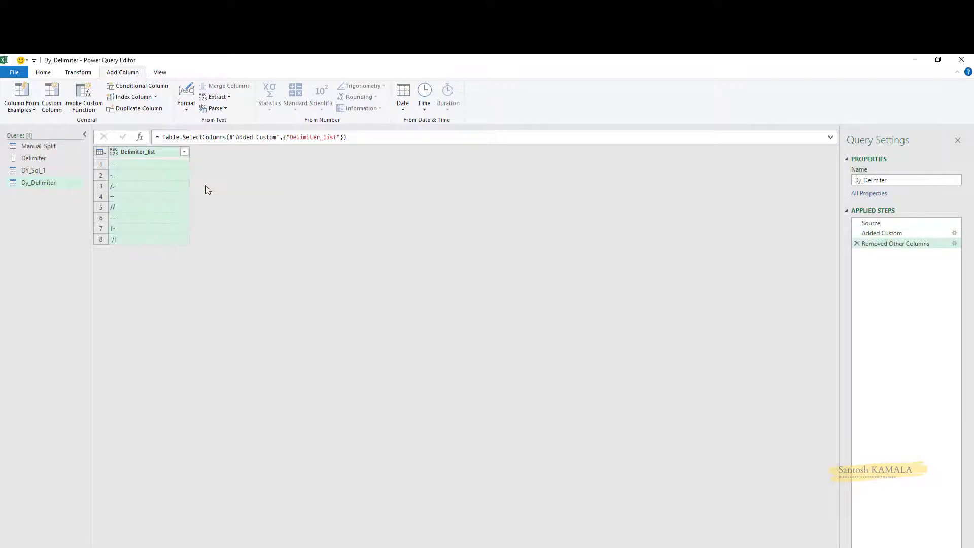
- Review the remaining delimiter rows and bring up the Transform tab's Split Column options
{"action": "left_click", "coordinate": [134, 175]}
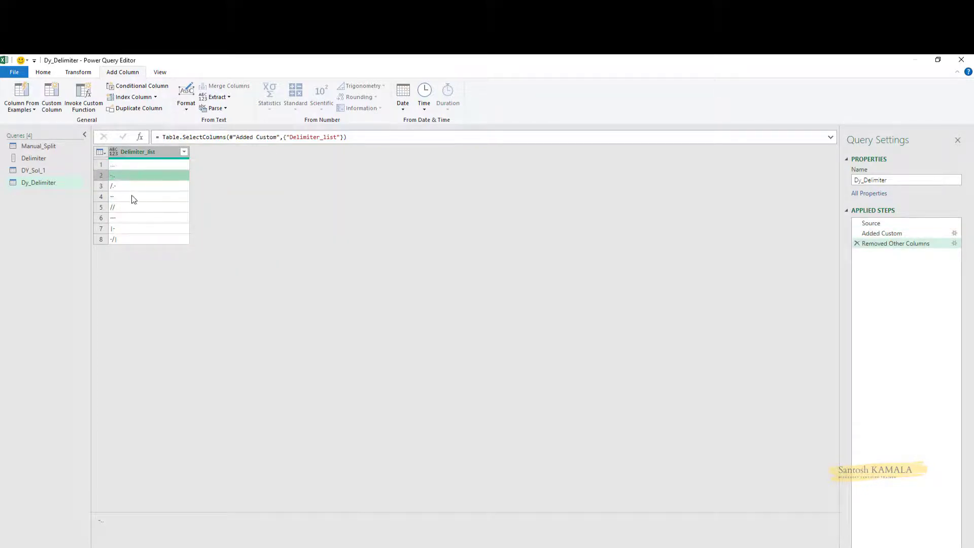
{"action": "left_click", "coordinate": [139, 166]}
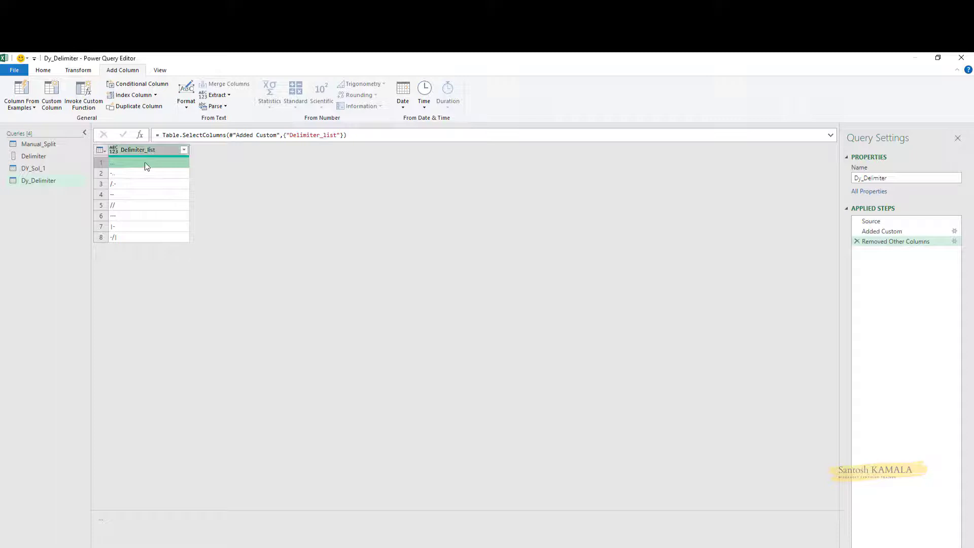
{"action": "left_click", "coordinate": [145, 149]}
{"action": "left_click", "coordinate": [79, 70]}
{"action": "left_click", "coordinate": [312, 98]}
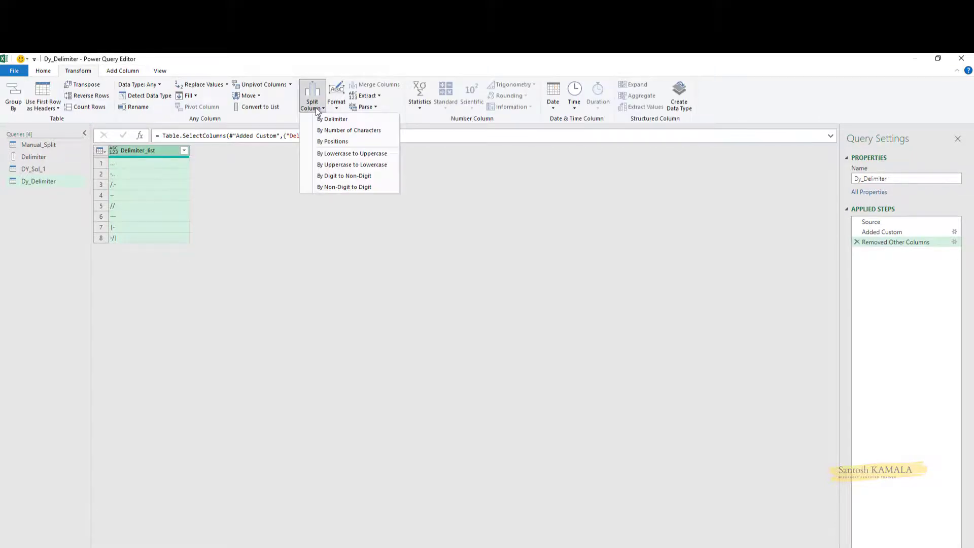
- Split Delimiter_list every 1 character into rows instead of columns, giving 21 single-delimiter rows
{"action": "left_click", "coordinate": [337, 130]}
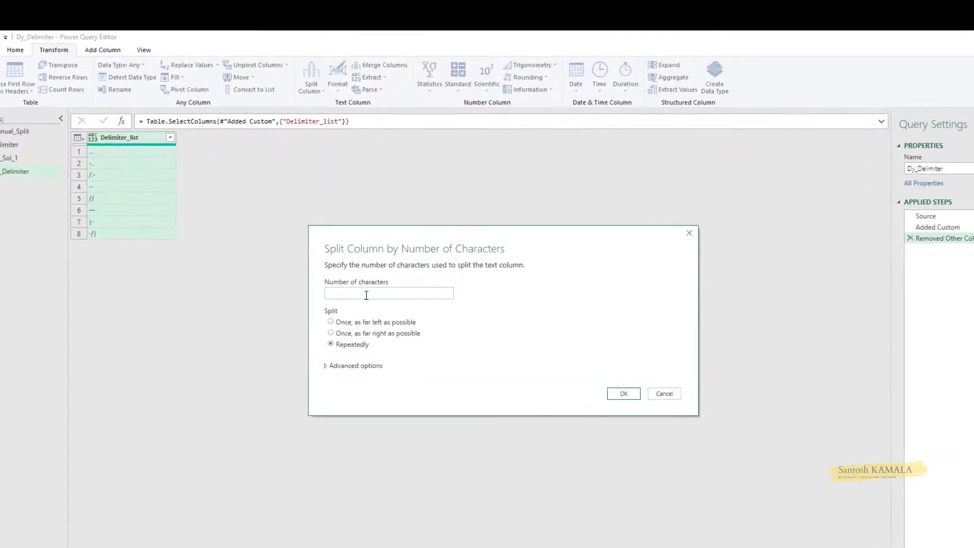
{"action": "type", "text": "1"}
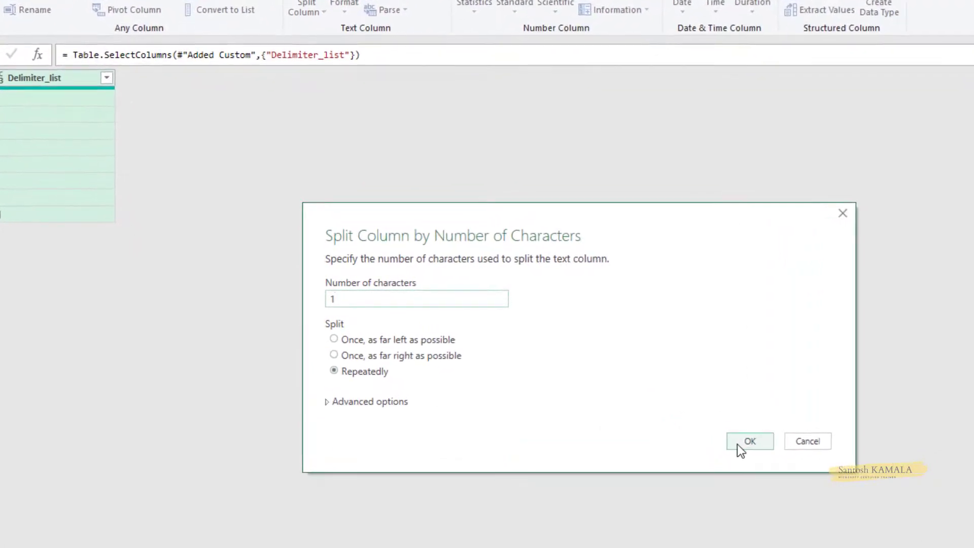
{"action": "left_click", "coordinate": [742, 442]}
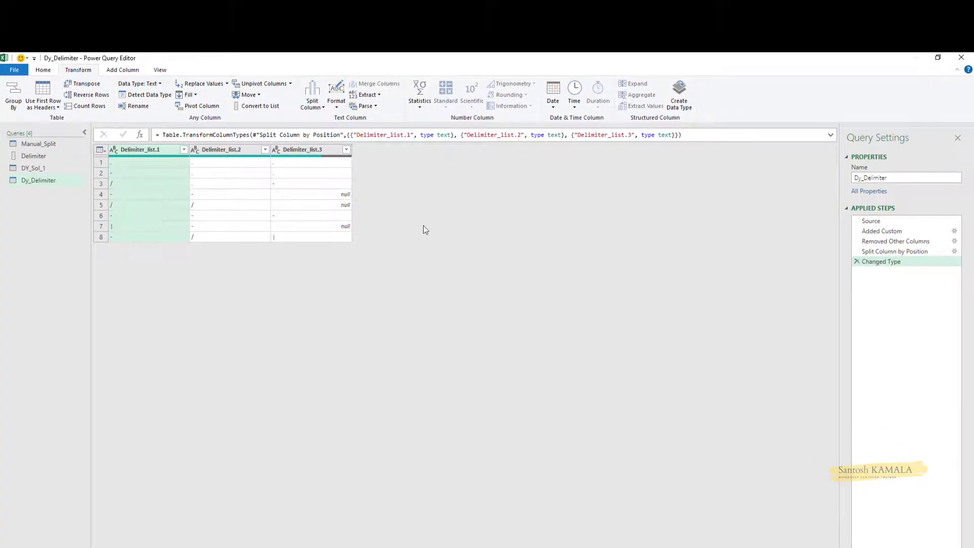
{"action": "left_click", "coordinate": [856, 261]}
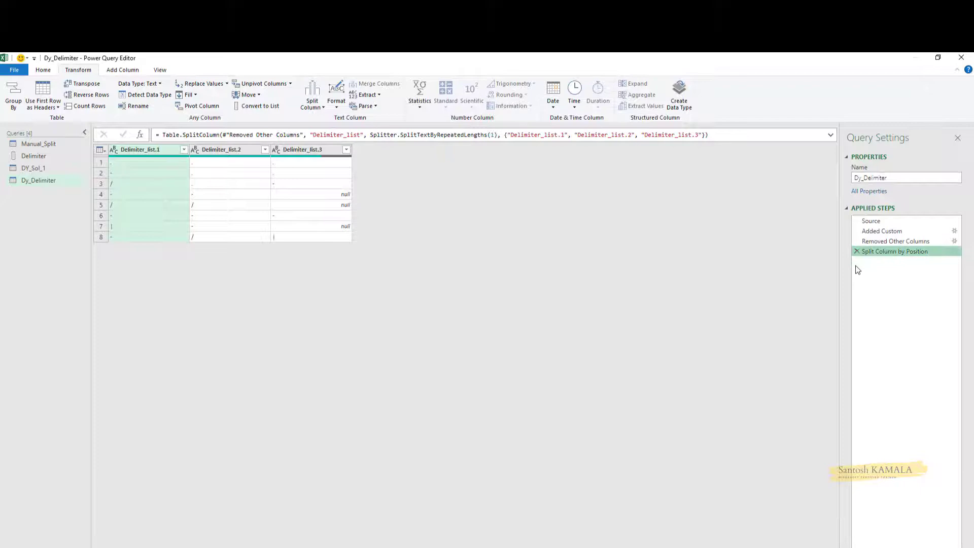
{"action": "left_click", "coordinate": [954, 251]}
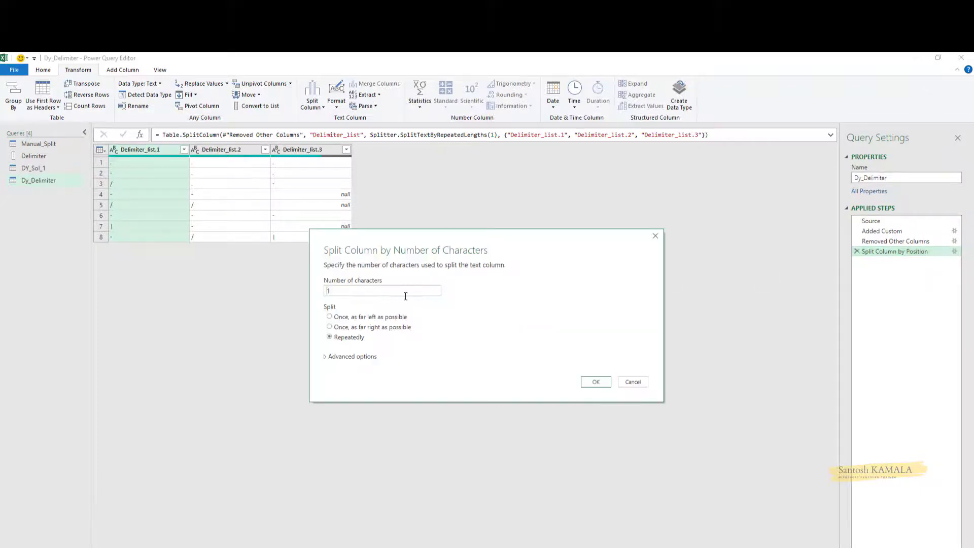
{"action": "left_click", "coordinate": [325, 355]}
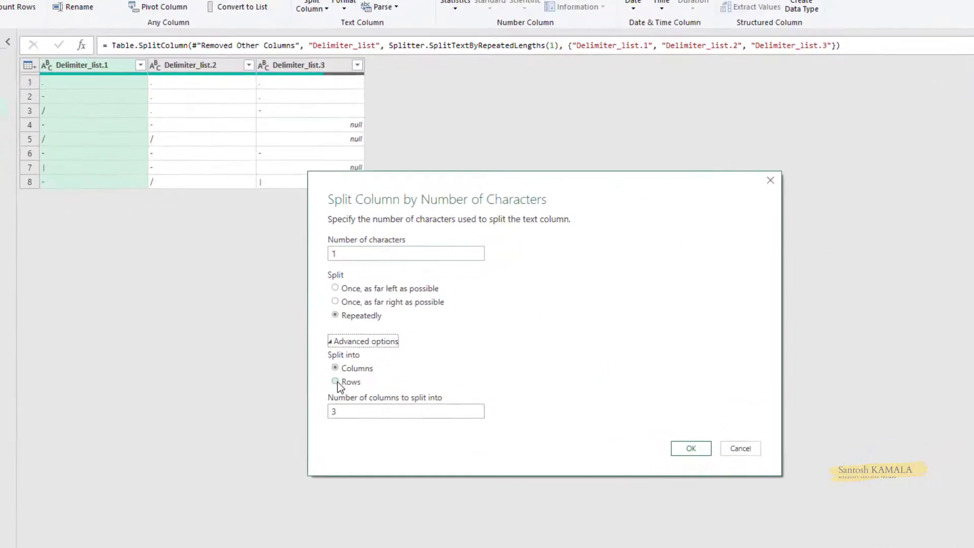
{"action": "left_click", "coordinate": [338, 380]}
{"action": "left_click", "coordinate": [735, 421]}
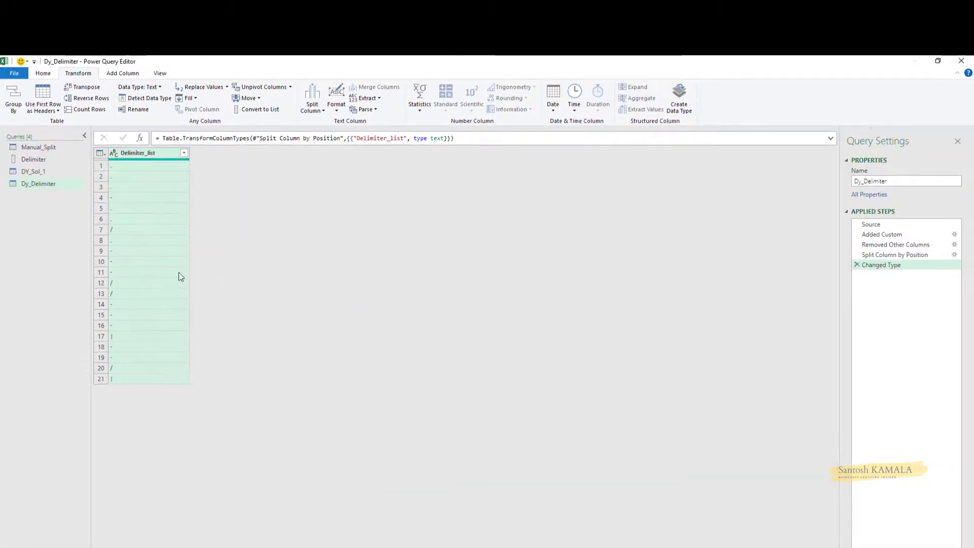
- Remove duplicates from Delimiter_list, leaving the four delimiters ., -, / and |
{"action": "right_click", "coordinate": [147, 154]}
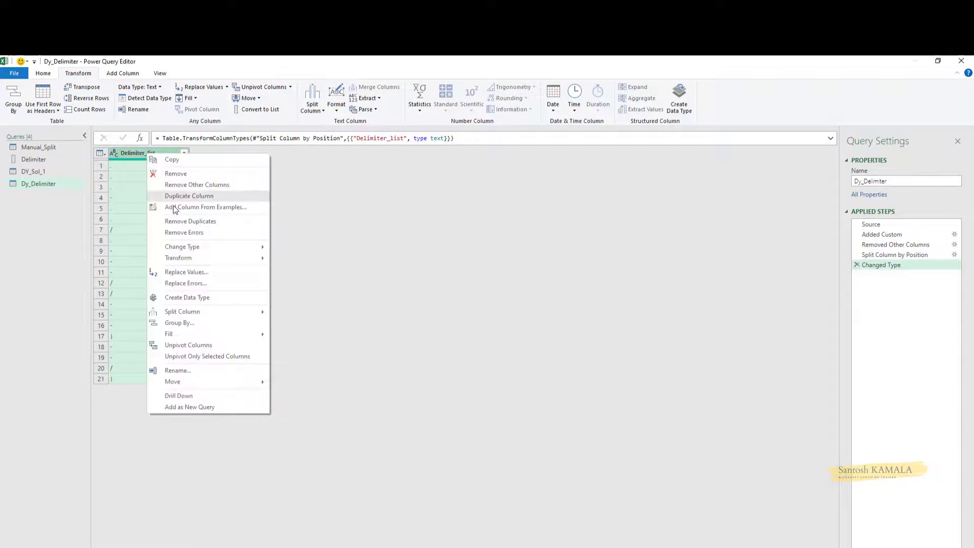
{"action": "left_click", "coordinate": [182, 222]}
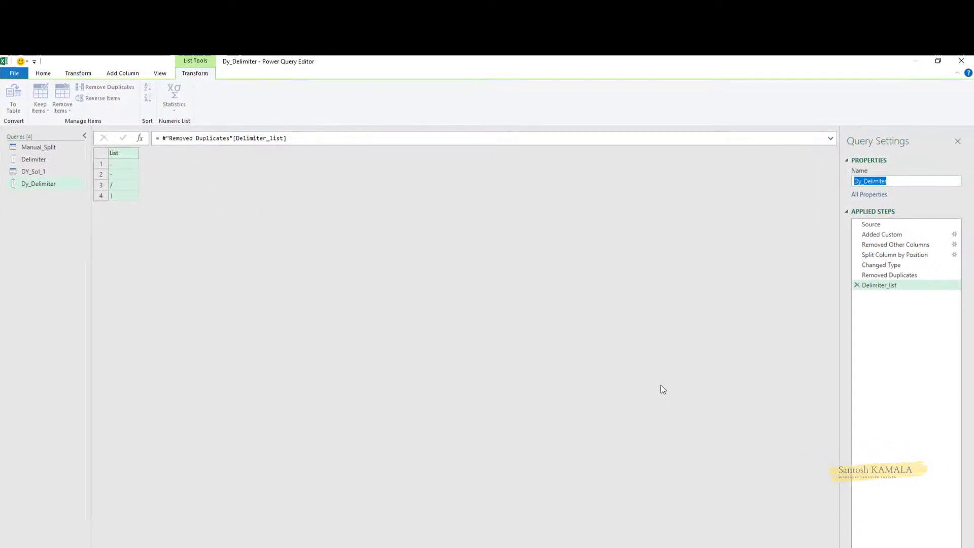
- Close & Load Dy_Delimiter as a table at Dynamic Solution!$T$7 and check the four rows
{"action": "left_click", "coordinate": [43, 73]}
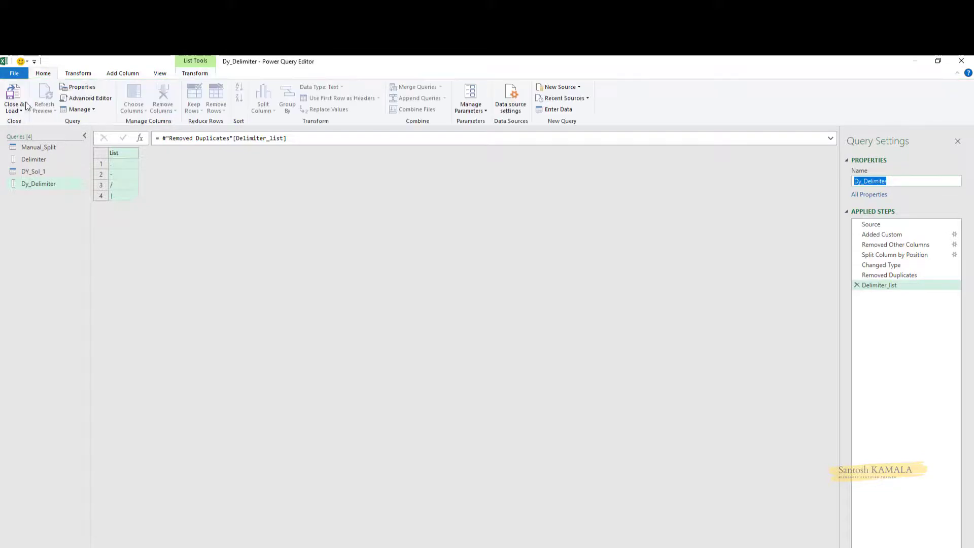
{"action": "left_click", "coordinate": [21, 111]}
{"action": "left_click", "coordinate": [24, 125]}
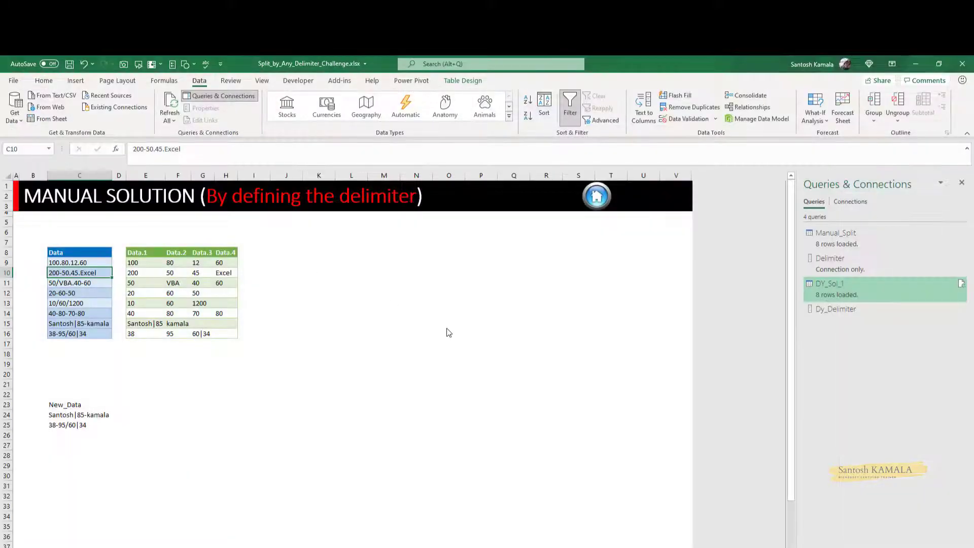
{"action": "left_click", "coordinate": [555, 345]}
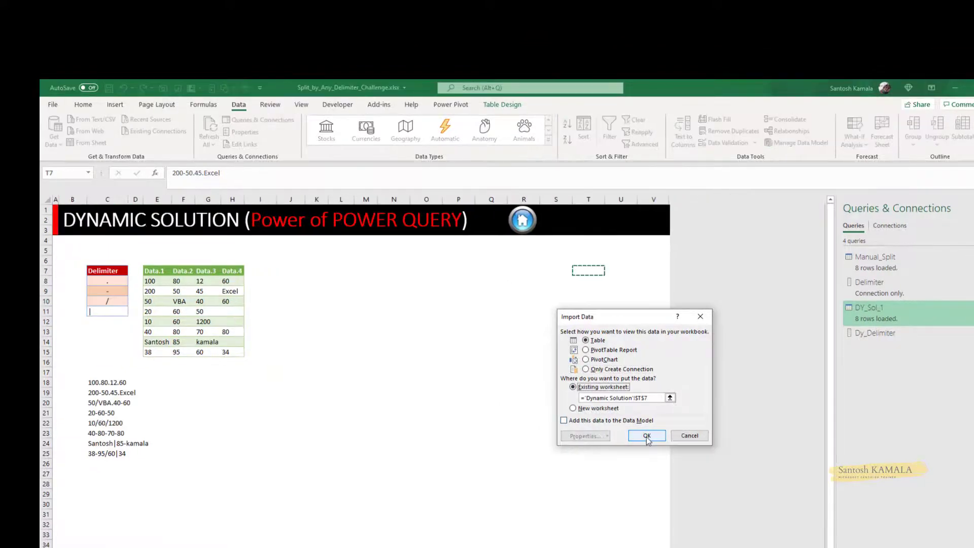
{"action": "left_click", "coordinate": [646, 435]}
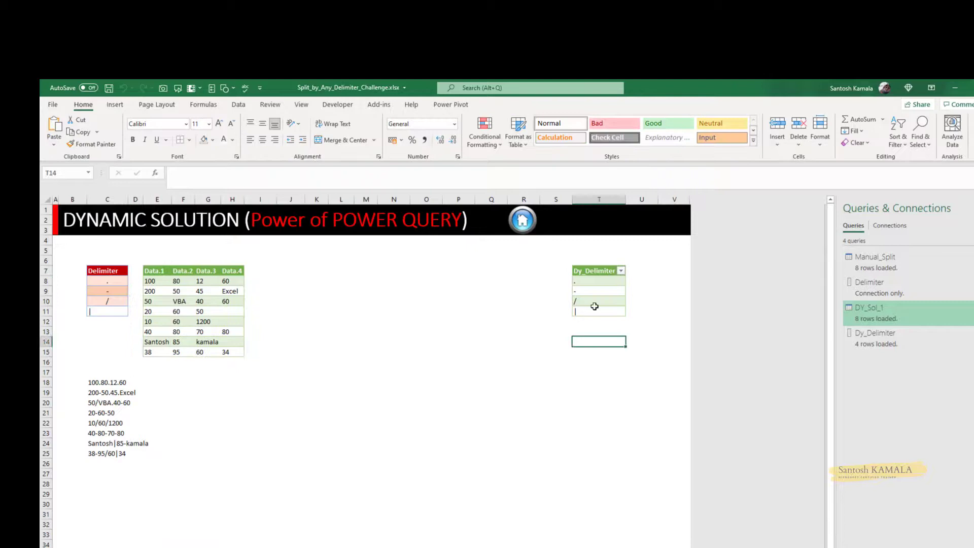
{"action": "left_click", "coordinate": [583, 290]}
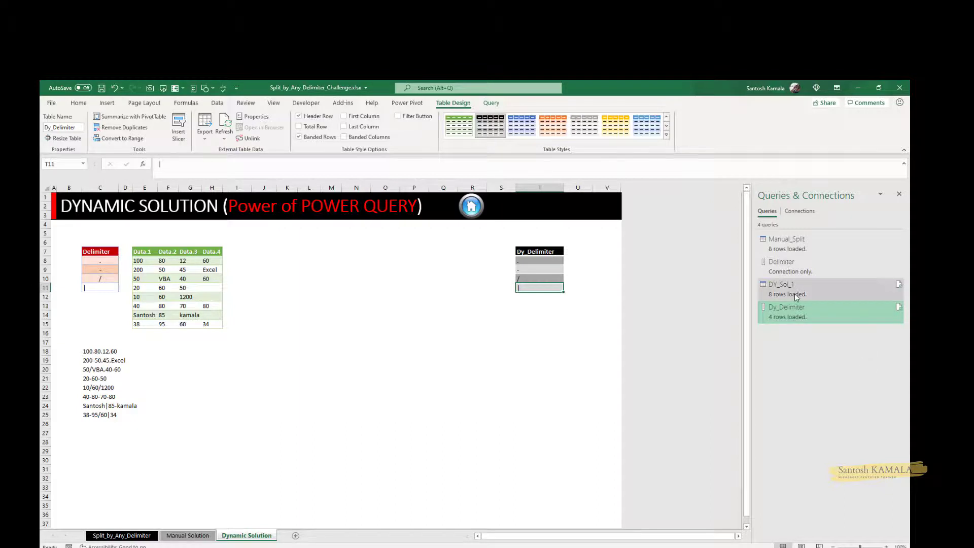
- Duplicate the DY_Sol_1 query from Queries & Connections to create DY_Sol_2
{"action": "left_click", "coordinate": [806, 285]}
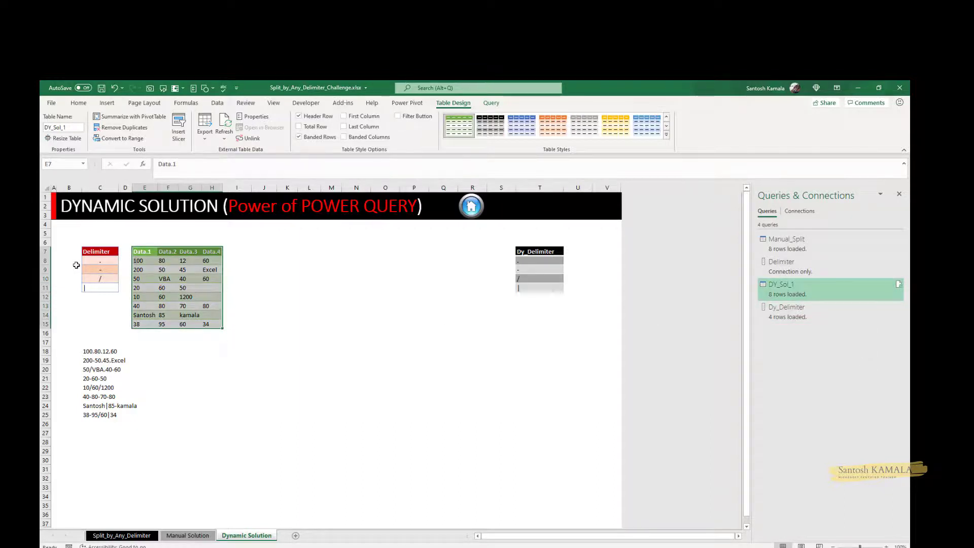
{"action": "left_click", "coordinate": [94, 262]}
{"action": "mouse_move", "coordinate": [786, 269]}
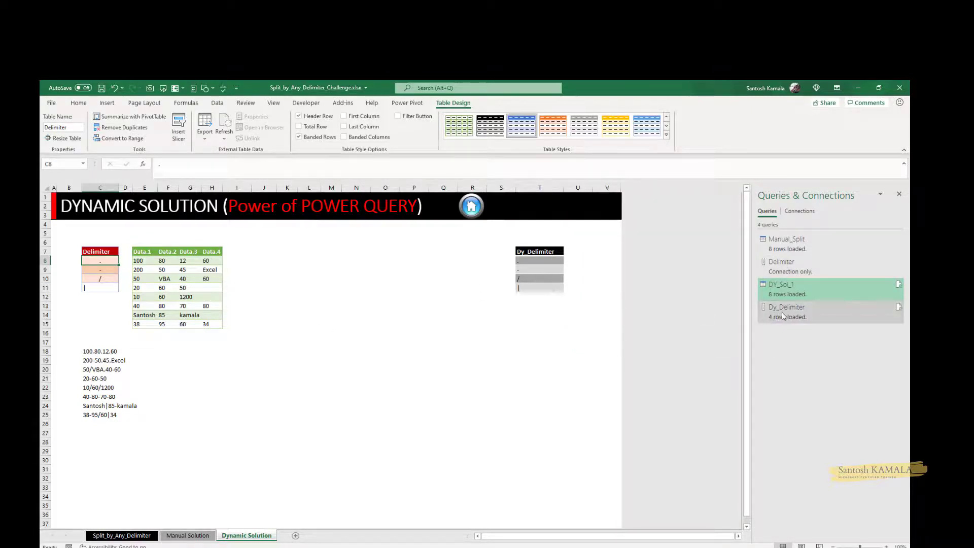
{"action": "mouse_move", "coordinate": [784, 316]}
{"action": "left_click", "coordinate": [177, 285]}
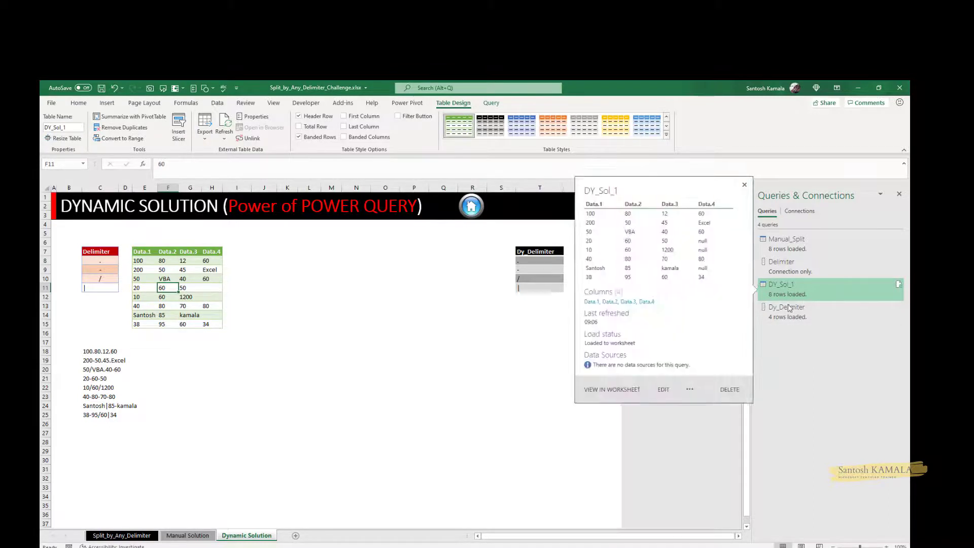
{"action": "right_click", "coordinate": [804, 288]}
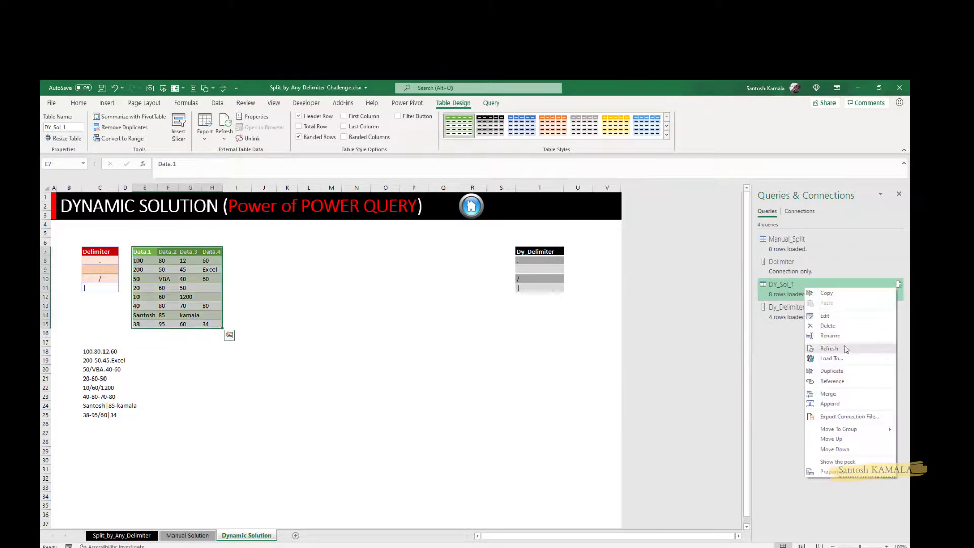
{"action": "left_click", "coordinate": [850, 374]}
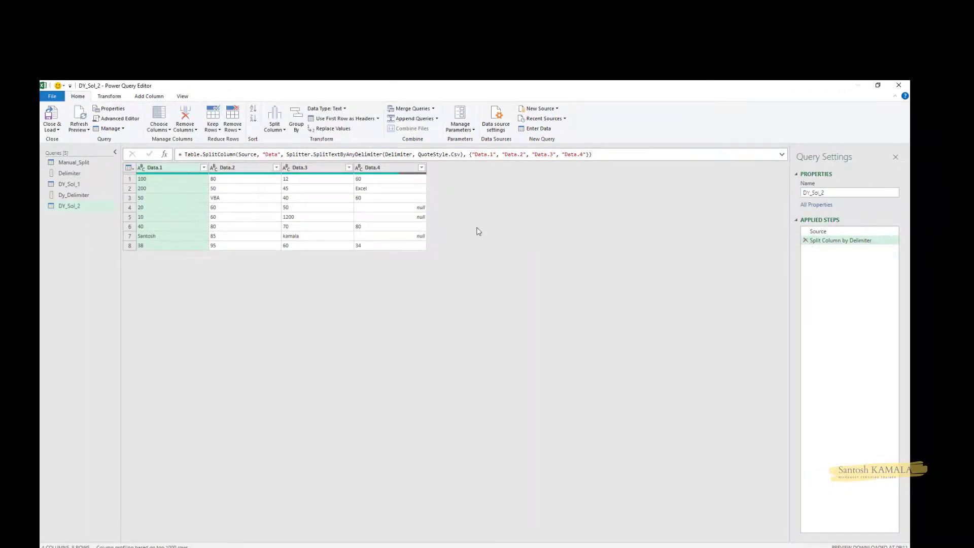
- In DY_Sol_2, replace Delimiter with Dy_Delimiter in the split formula, then choose Close & Load To
{"action": "left_click", "coordinate": [71, 195]}
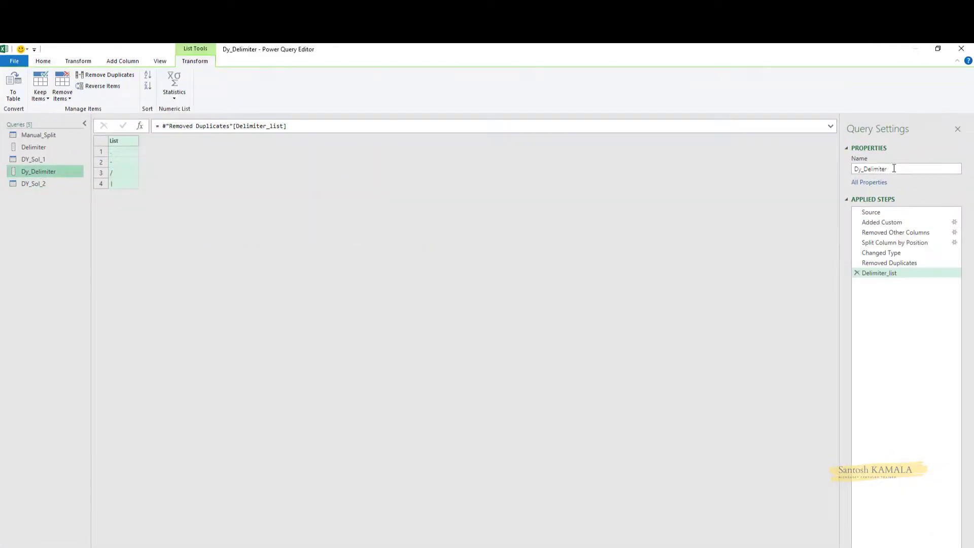
{"action": "left_click", "coordinate": [858, 169]}
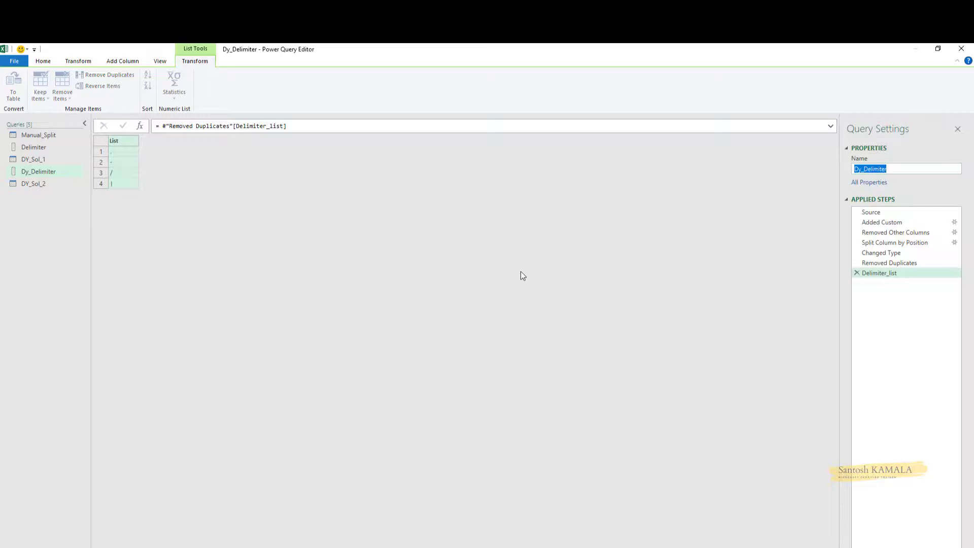
{"action": "left_click", "coordinate": [34, 184]}
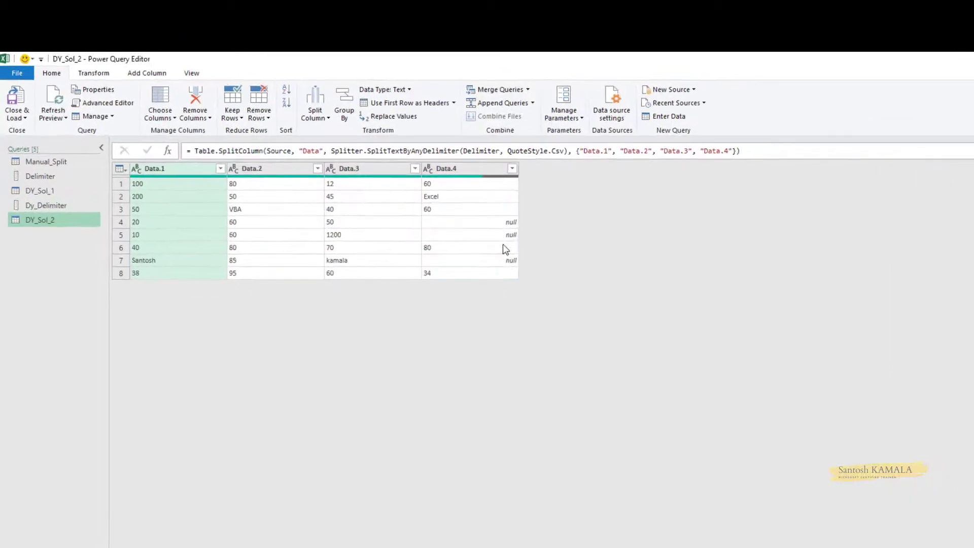
{"action": "left_click_drag", "start_coordinate": [541, 175], "coordinate": [578, 176]}
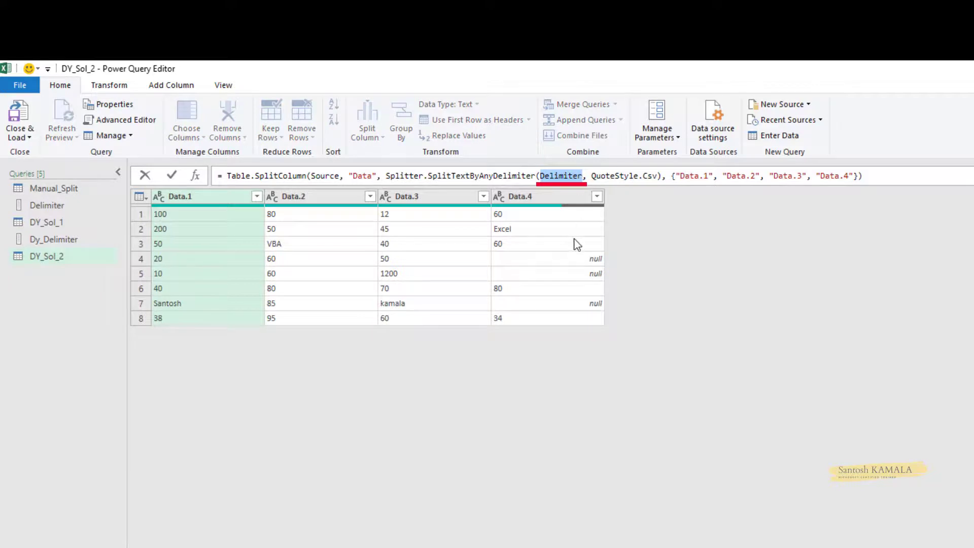
{"action": "type", "text": "Dy_Delimiter"}
{"action": "key", "text": "Return"}
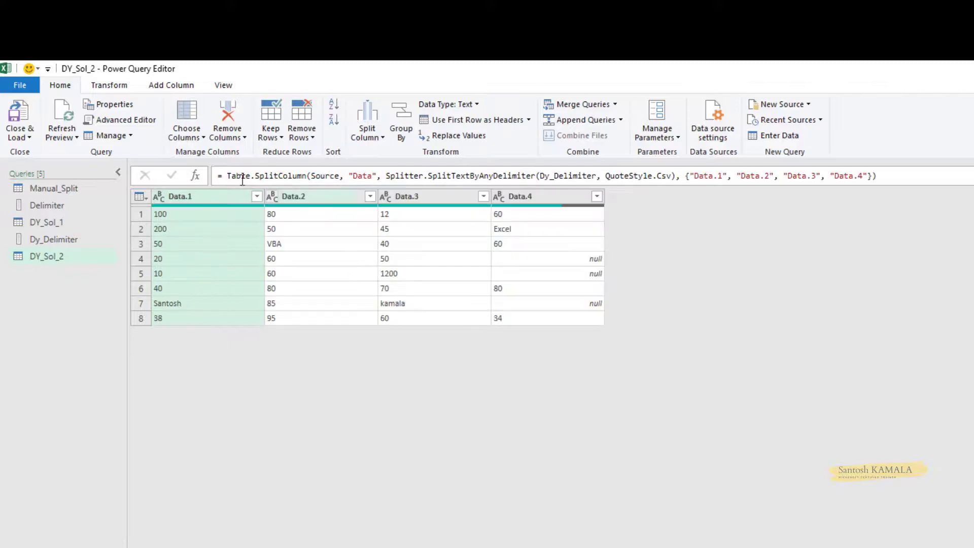
{"action": "left_click", "coordinate": [21, 132]}
{"action": "left_click", "coordinate": [52, 168]}
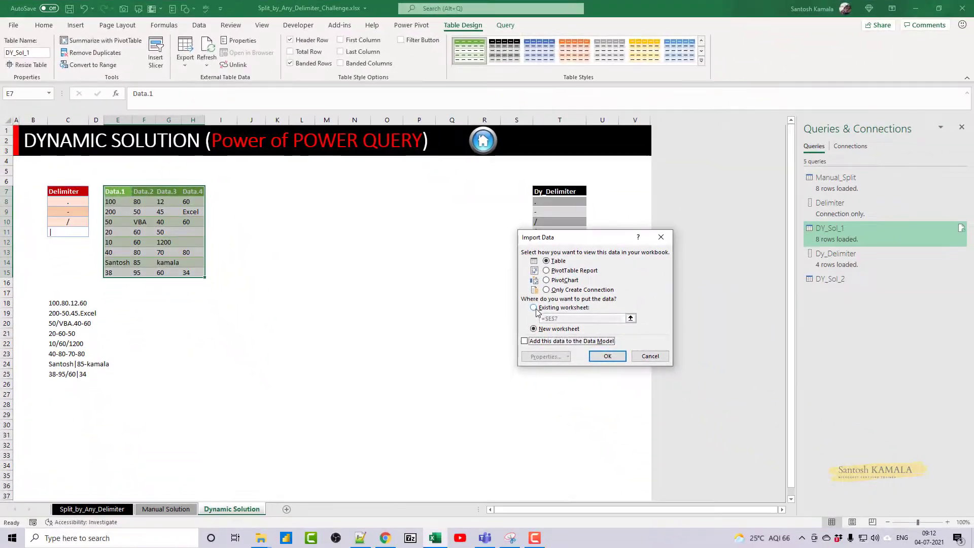
- Load DY_Sol_2 as a table at J7 on the existing Dynamic Solution sheet
{"action": "left_click", "coordinate": [613, 375]}
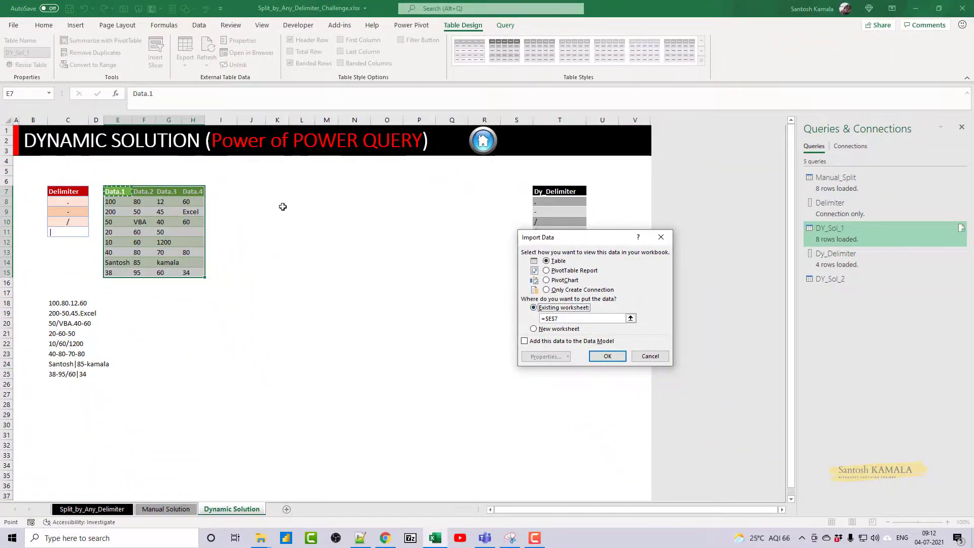
{"action": "left_click", "coordinate": [249, 192]}
{"action": "left_click", "coordinate": [609, 356]}
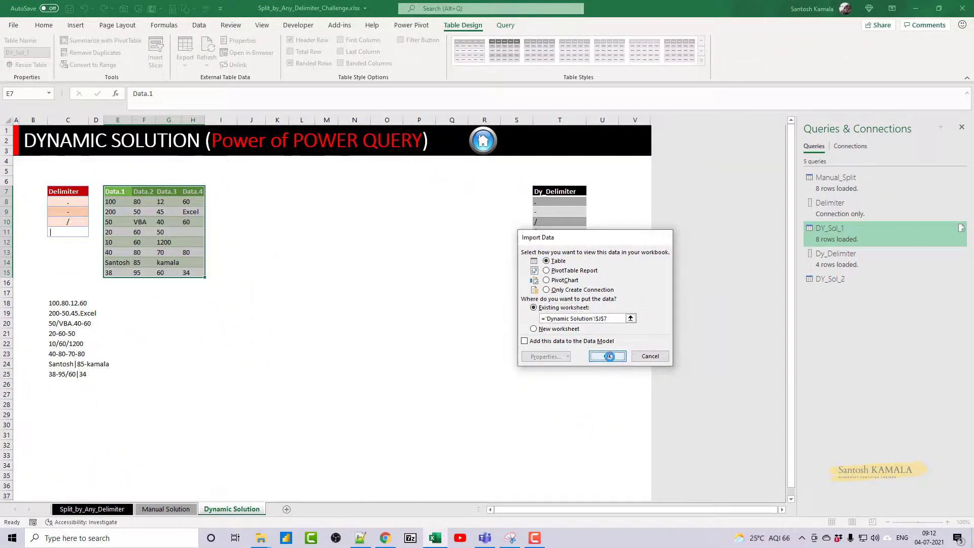
{"action": "left_click", "coordinate": [224, 328]}
{"action": "left_click", "coordinate": [67, 232]}
{"action": "left_click", "coordinate": [70, 210]}
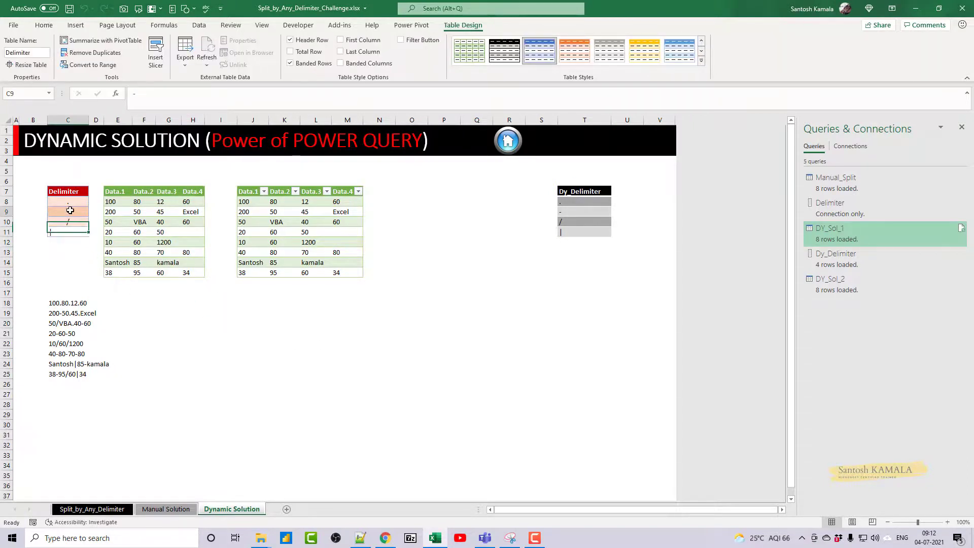
{"action": "left_click", "coordinate": [584, 231]}
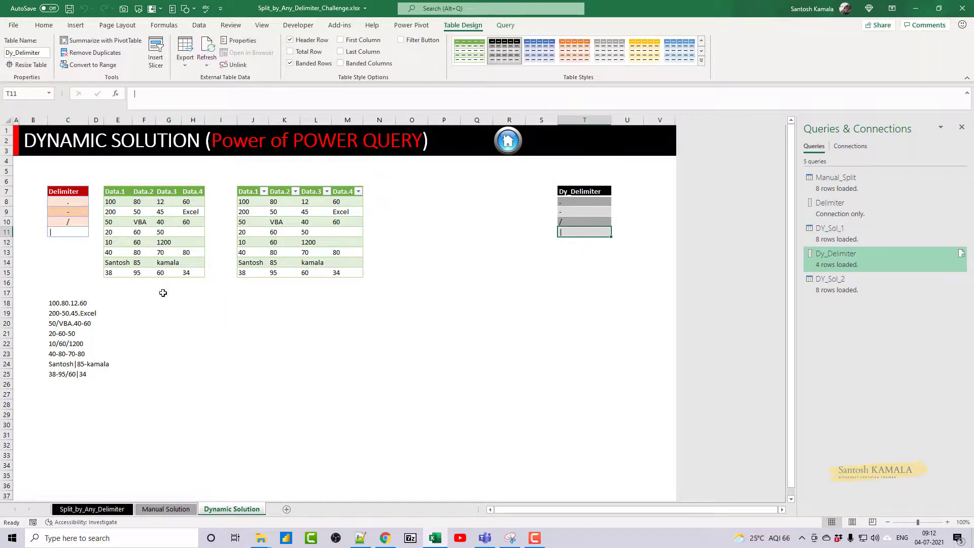
{"action": "left_click_drag", "start_coordinate": [70, 303], "coordinate": [71, 376]}
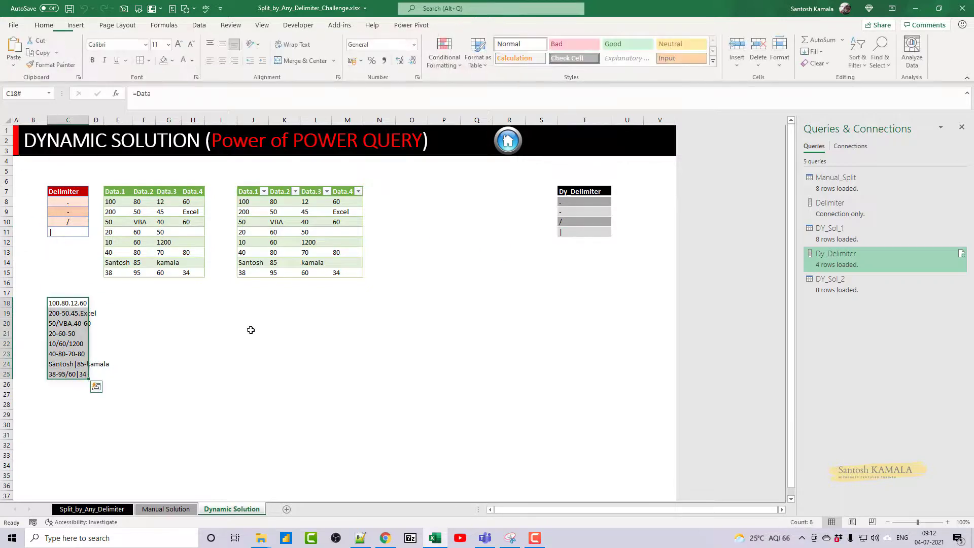
{"action": "left_click", "coordinate": [583, 229]}
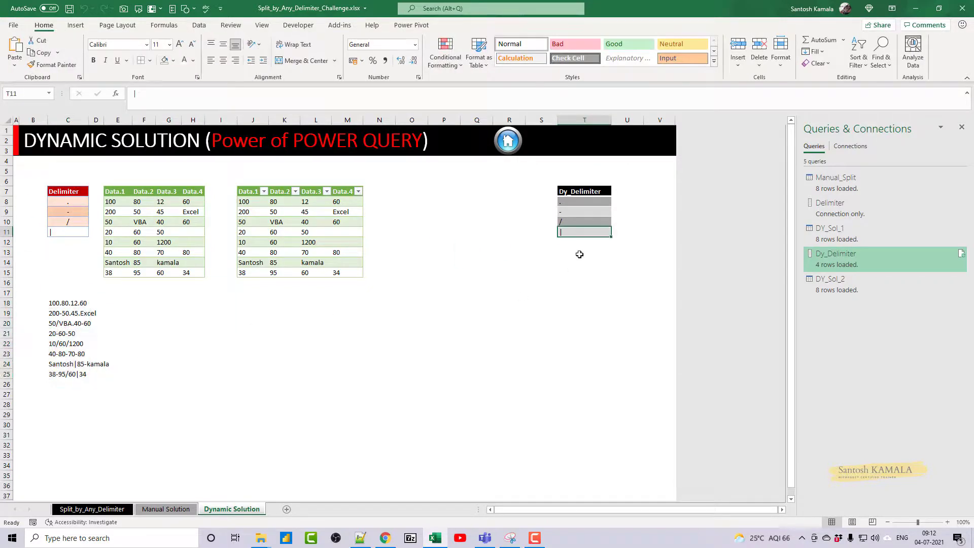
- Turn off the header filter buttons on the DY_Sol_2 output table
{"action": "left_click", "coordinate": [280, 234]}
{"action": "left_click", "coordinate": [428, 45]}
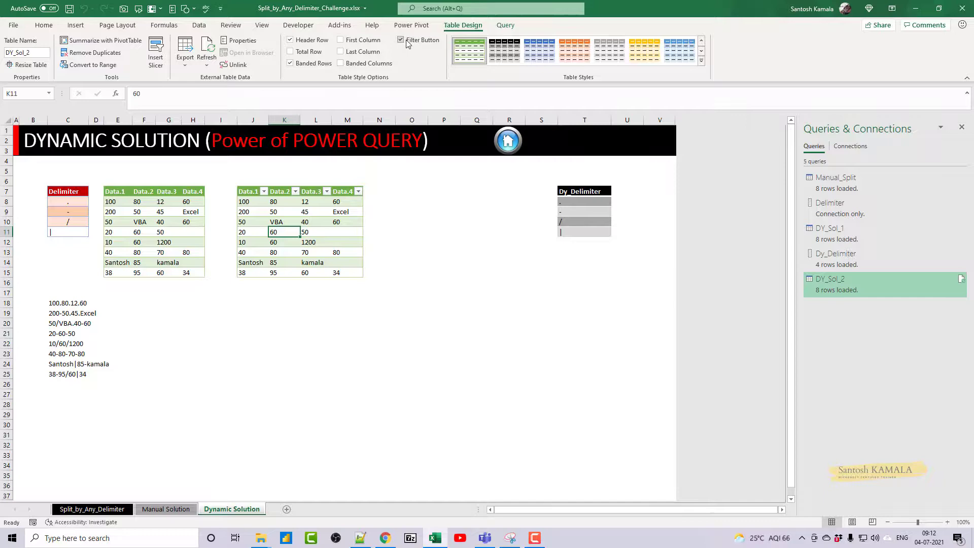
{"action": "left_click", "coordinate": [228, 404]}
{"action": "left_click", "coordinate": [159, 510]}
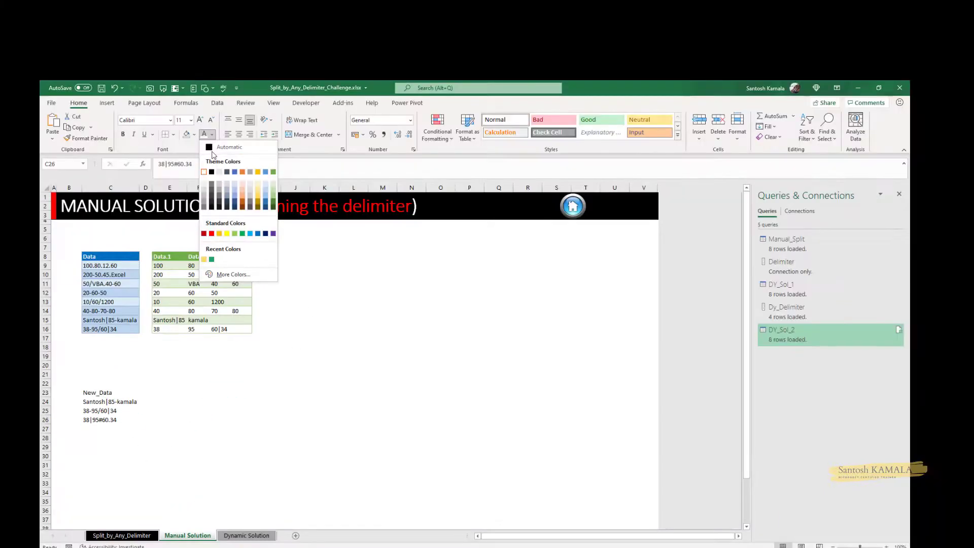
- Copy 38|95#60.34 from C26 into C17 to extend the Data table
{"action": "key", "text": "Escape"}
{"action": "left_click", "coordinate": [78, 409]}
{"action": "left_click", "coordinate": [100, 420]}
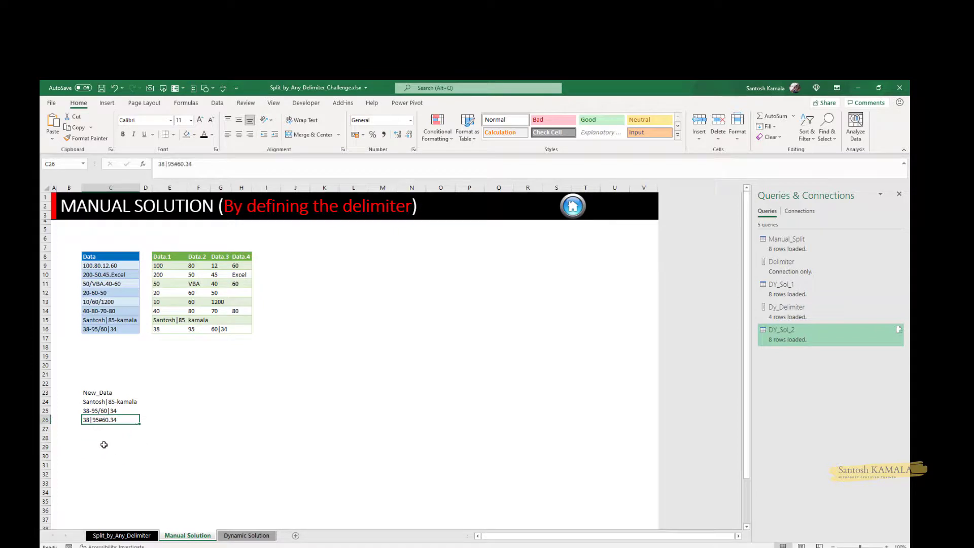
{"action": "key", "text": "ctrl+c"}
{"action": "left_click", "coordinate": [96, 338]}
{"action": "key", "text": "ctrl+v"}
{"action": "left_click", "coordinate": [111, 364]}
- Refresh the Manual_Split output table, which leaves 38|95#60 unsplit in row 17
{"action": "left_click", "coordinate": [193, 302]}
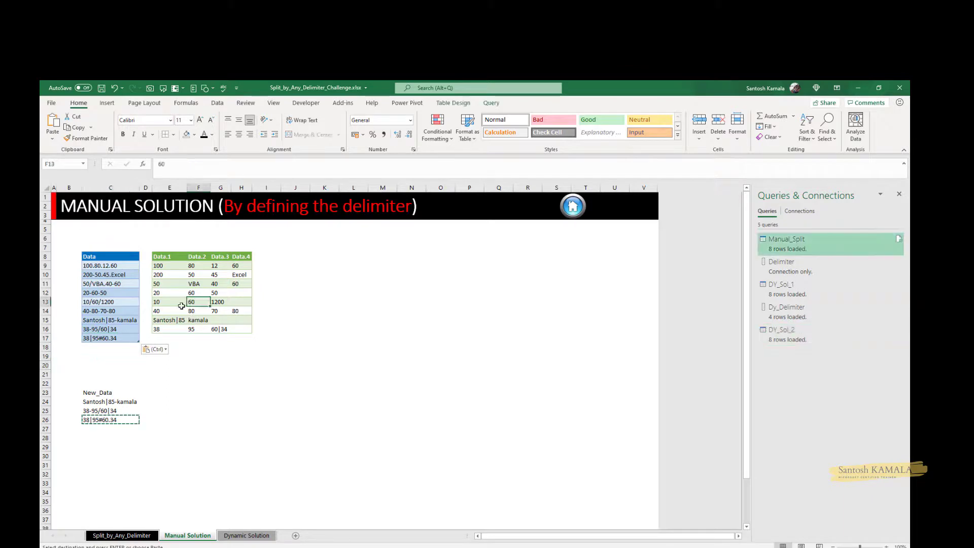
{"action": "right_click", "coordinate": [193, 302]}
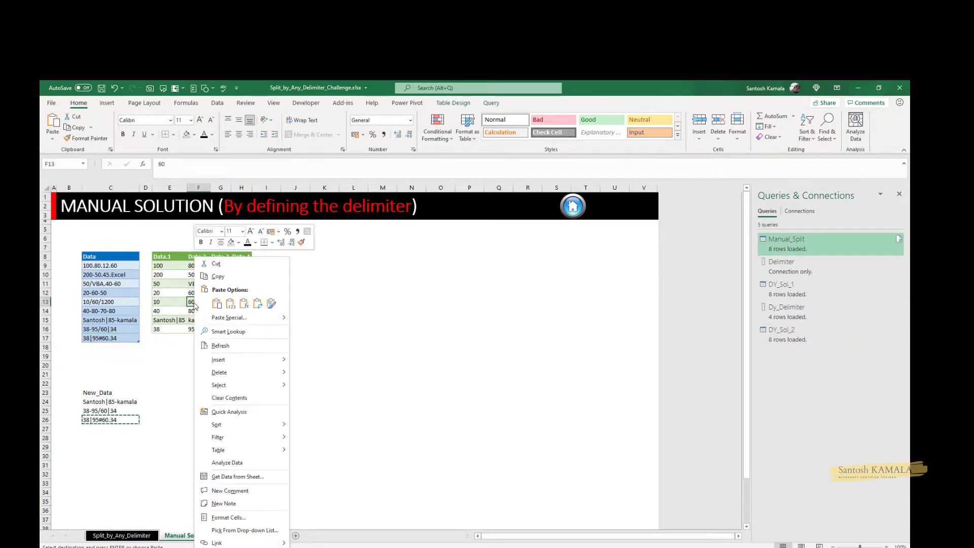
{"action": "left_click", "coordinate": [219, 342]}
{"action": "left_click", "coordinate": [167, 340]}
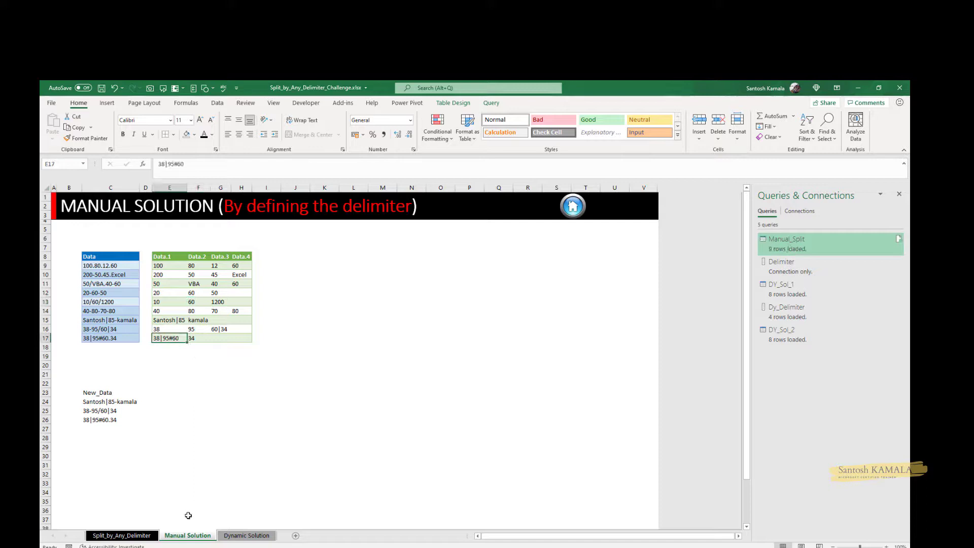
{"action": "left_click", "coordinate": [247, 535]}
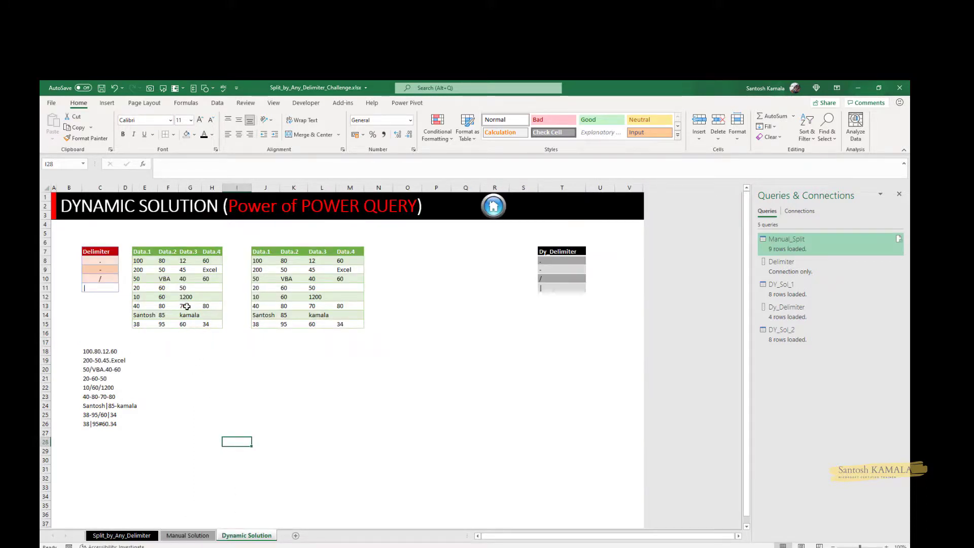
- Refresh the DY_Sol_1 table, which still leaves 95#60 unsplit
{"action": "left_click", "coordinate": [104, 287]}
{"action": "left_click", "coordinate": [187, 297]}
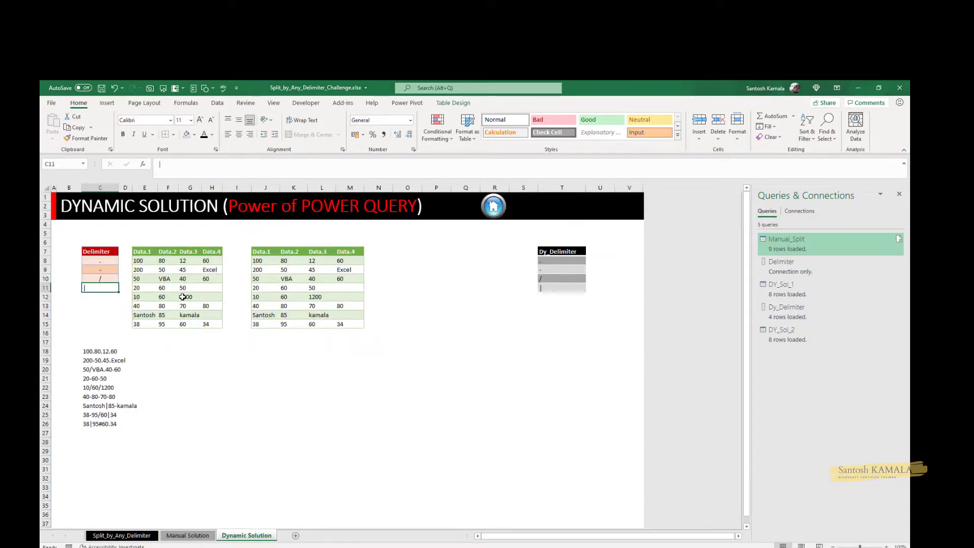
{"action": "right_click", "coordinate": [170, 296]}
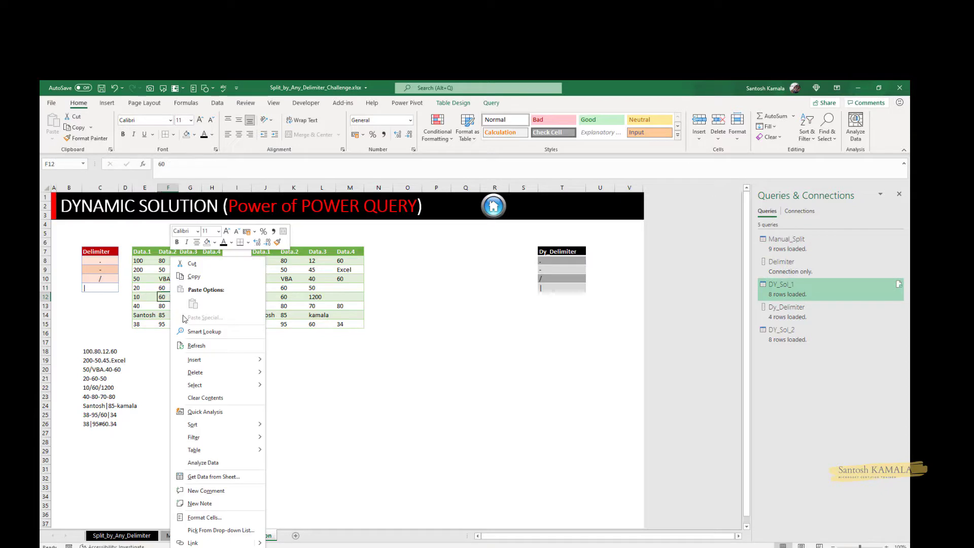
{"action": "left_click", "coordinate": [197, 345]}
{"action": "left_click", "coordinate": [163, 334]}
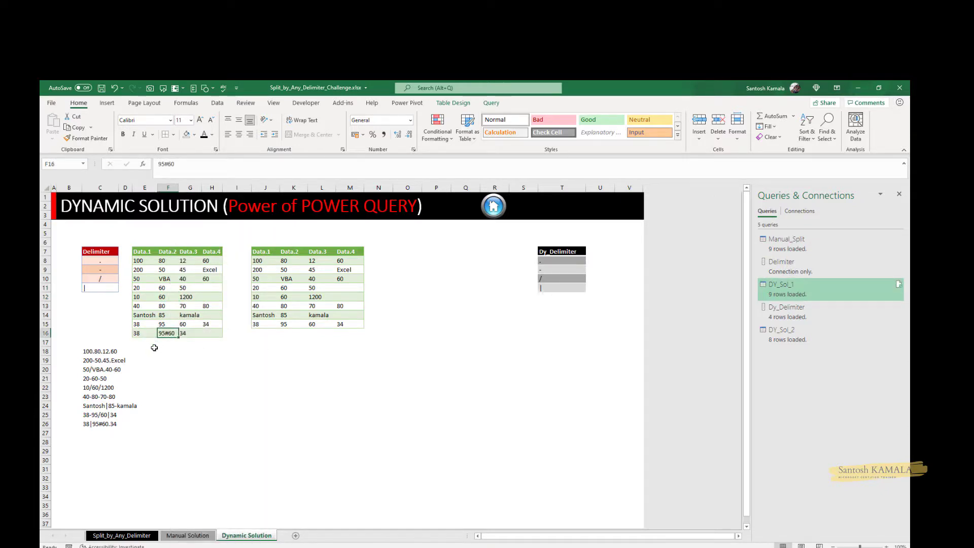
- Refresh Dy_Delimiter so it picks up the new # delimiter
{"action": "left_click", "coordinate": [559, 269]}
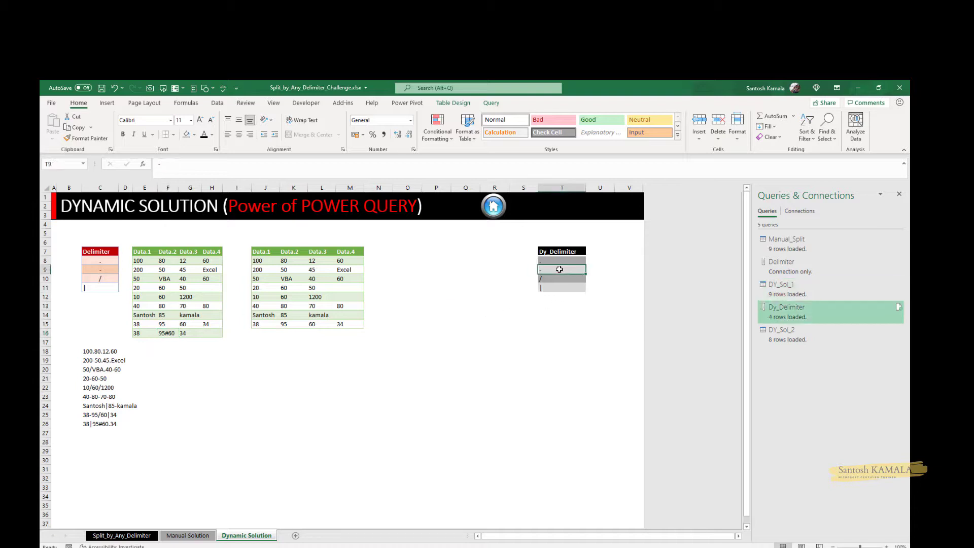
{"action": "right_click", "coordinate": [559, 269]}
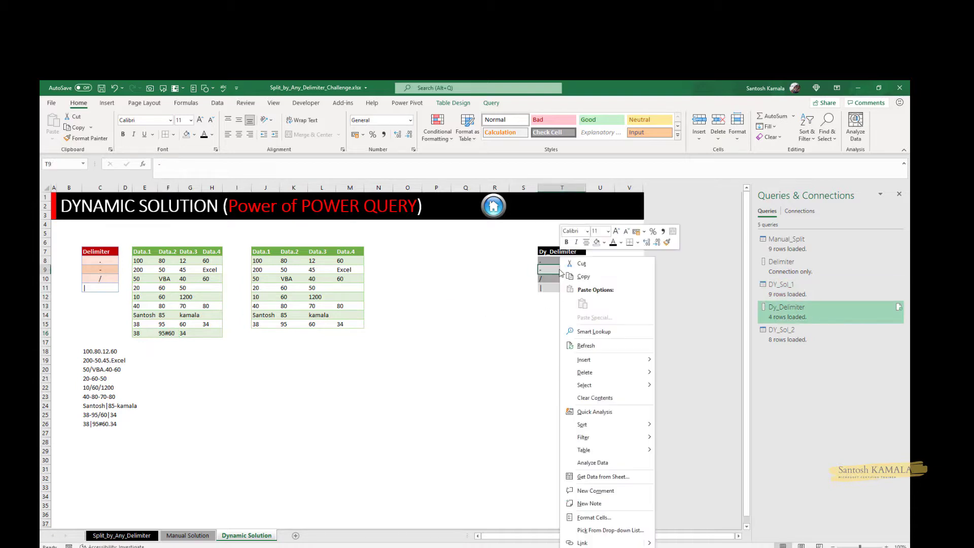
{"action": "left_click", "coordinate": [587, 343]}
{"action": "left_click", "coordinate": [551, 297]}
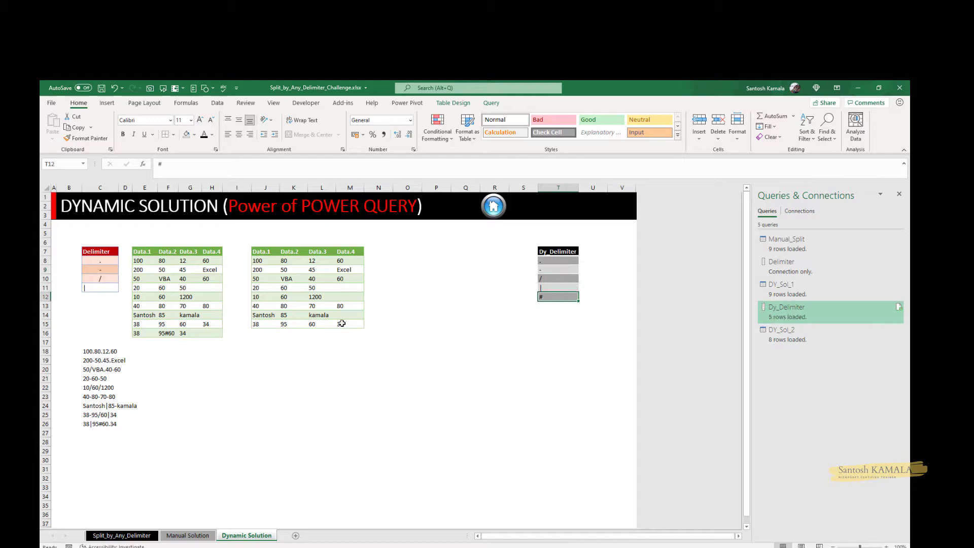
- Refresh DY_Sol_2 so 38|95#60.34 splits into 38, 95, 60 and 34
{"action": "left_click", "coordinate": [316, 289]}
{"action": "right_click", "coordinate": [318, 288]}
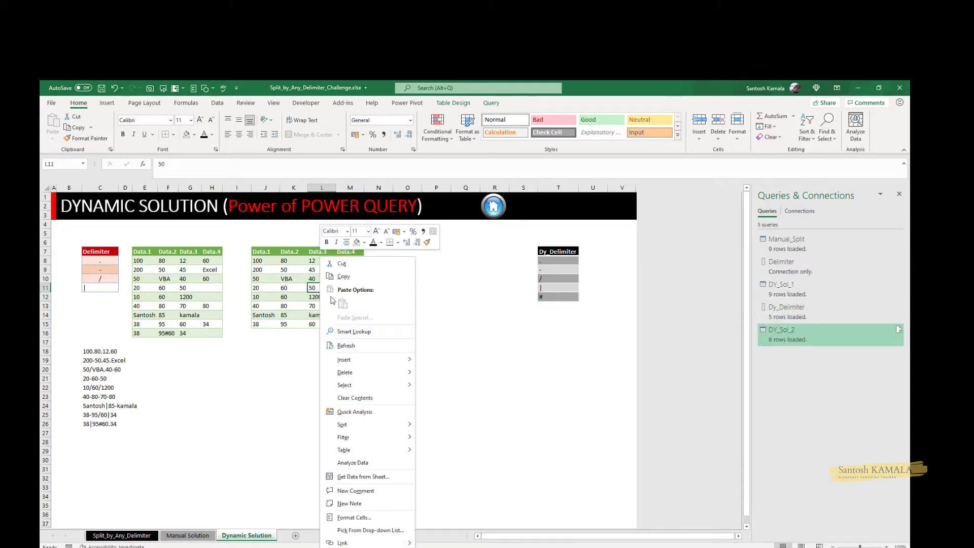
{"action": "left_click", "coordinate": [346, 345]}
{"action": "left_click", "coordinate": [291, 345]}
{"action": "left_click", "coordinate": [309, 330]}
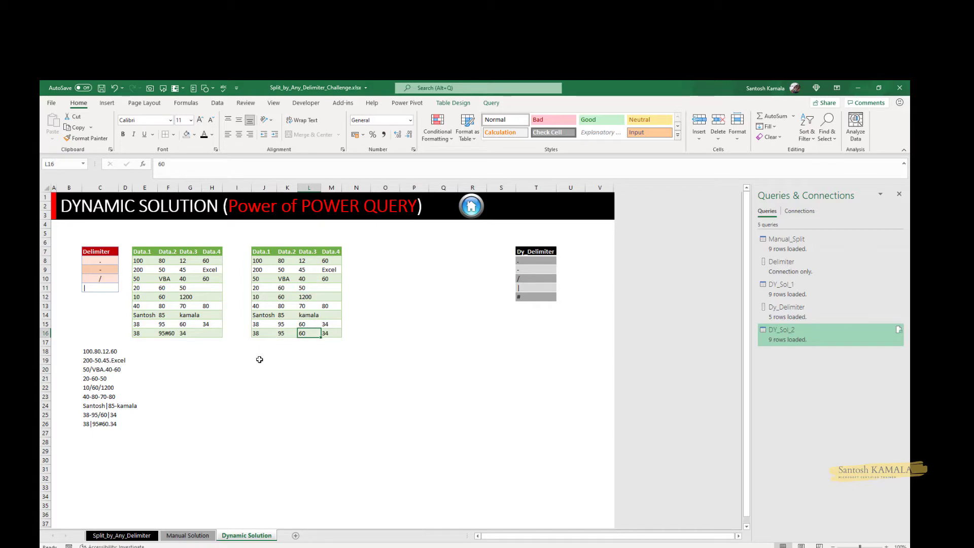